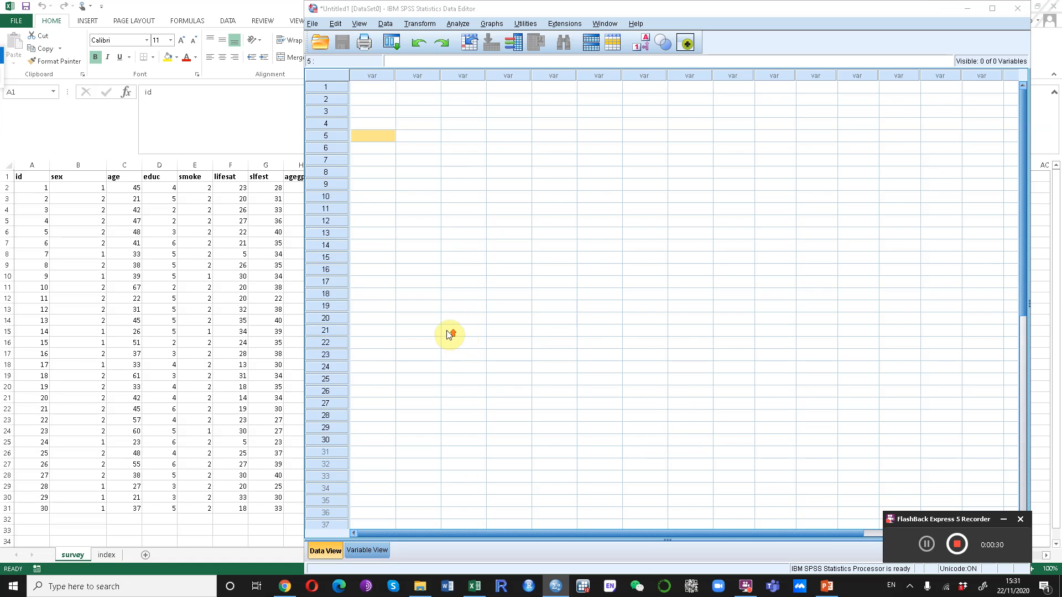
Switch between Data View and Variable View of the empty data editor.
{"action": "left_click", "coordinate": [503, 11]}
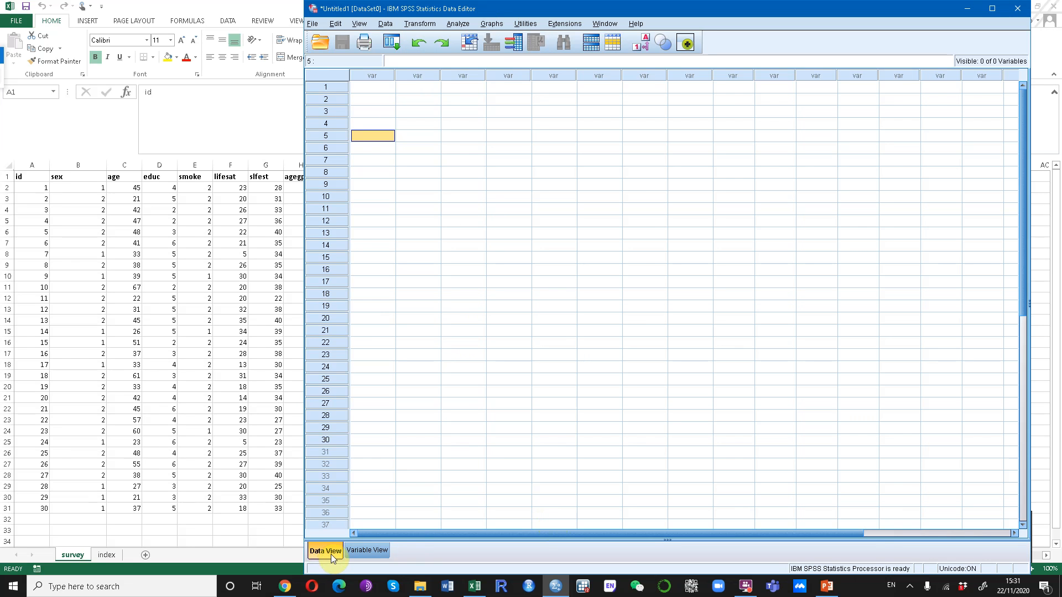
{"action": "left_click", "coordinate": [363, 553]}
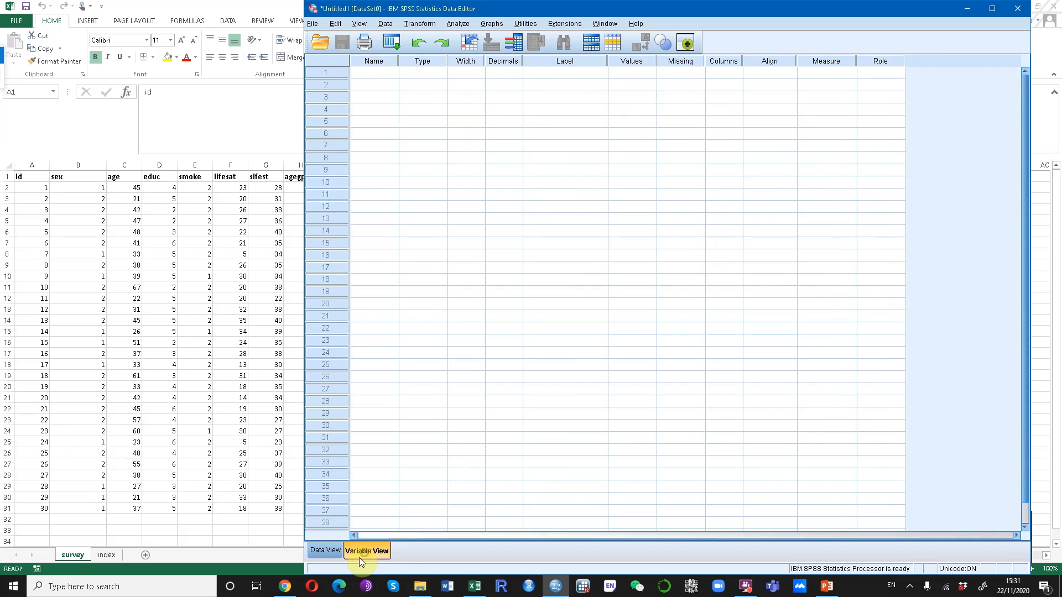
{"action": "left_click", "coordinate": [324, 552]}
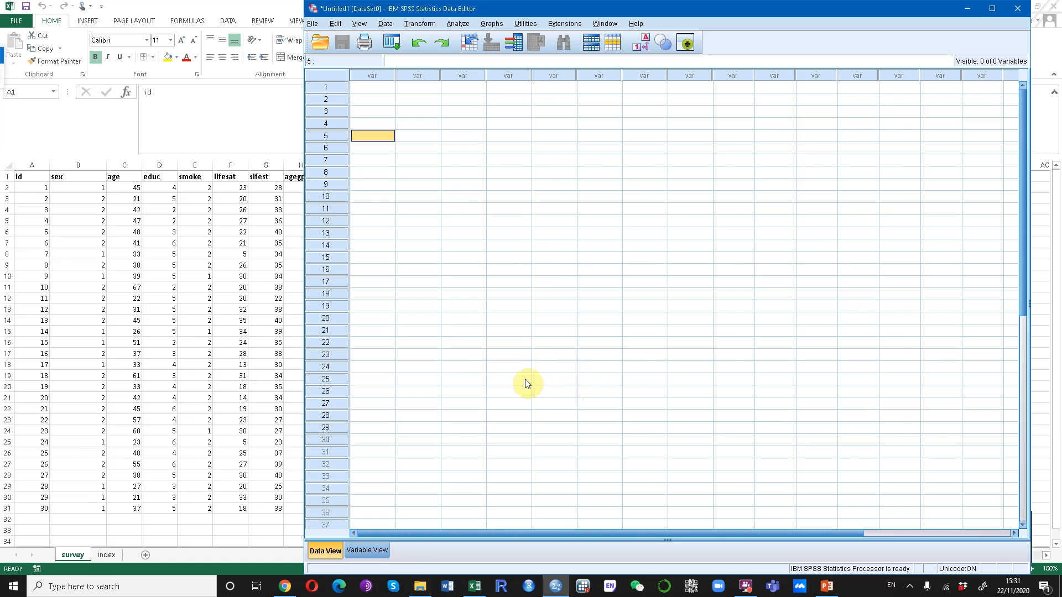
{"action": "left_click", "coordinate": [365, 552]}
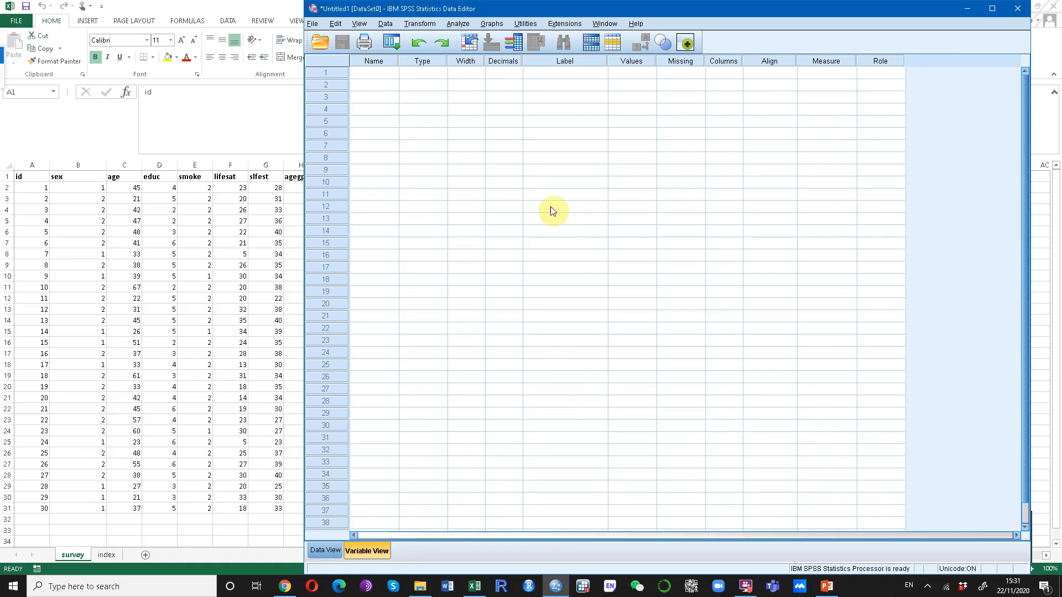
{"action": "left_click", "coordinate": [318, 552]}
{"action": "left_click", "coordinate": [376, 75]}
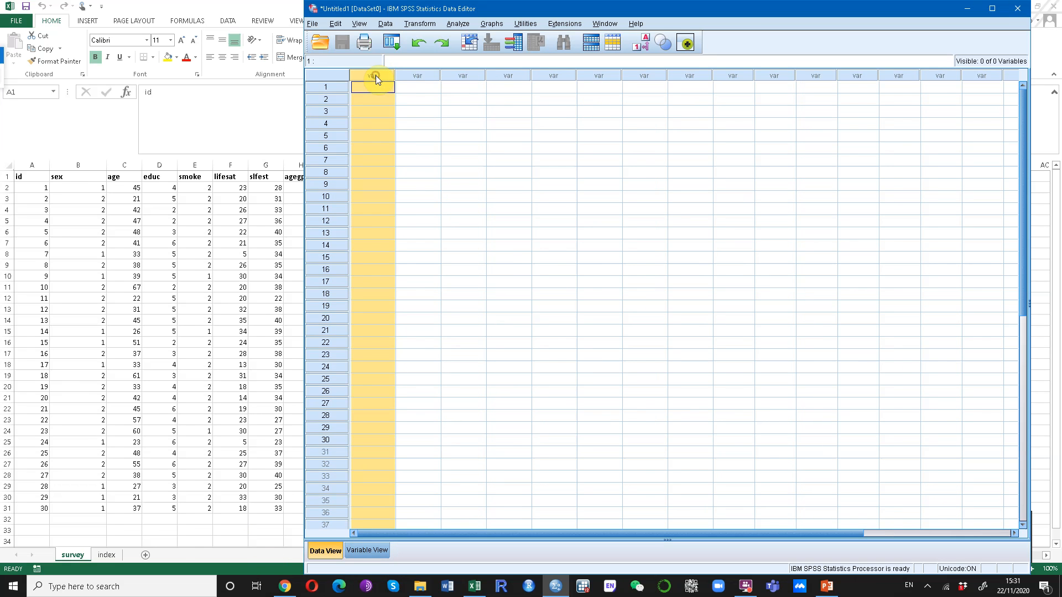
{"action": "left_click", "coordinate": [373, 89]}
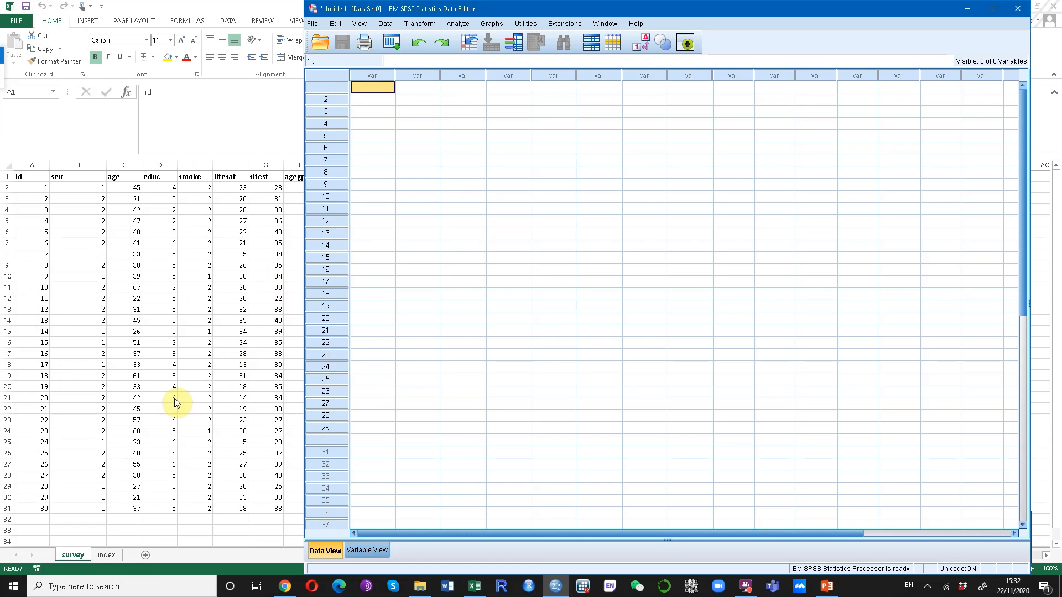
Open the Excel file survey5EDshort.xlsx, importing the survey worksheet with variable names from the first row.
{"action": "left_click", "coordinate": [319, 44]}
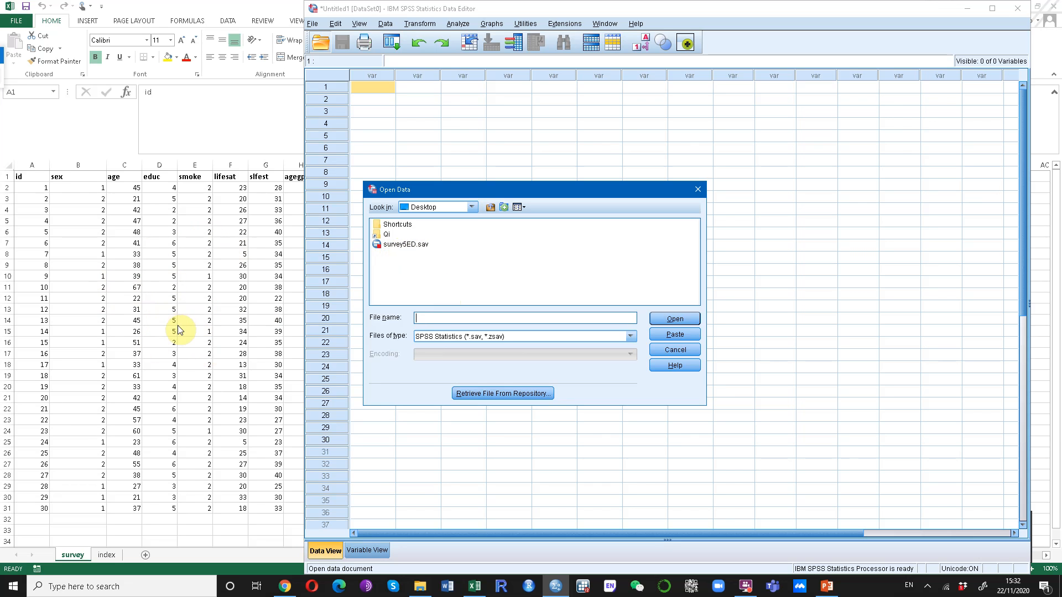
{"action": "left_click", "coordinate": [569, 336]}
{"action": "left_click", "coordinate": [539, 369]}
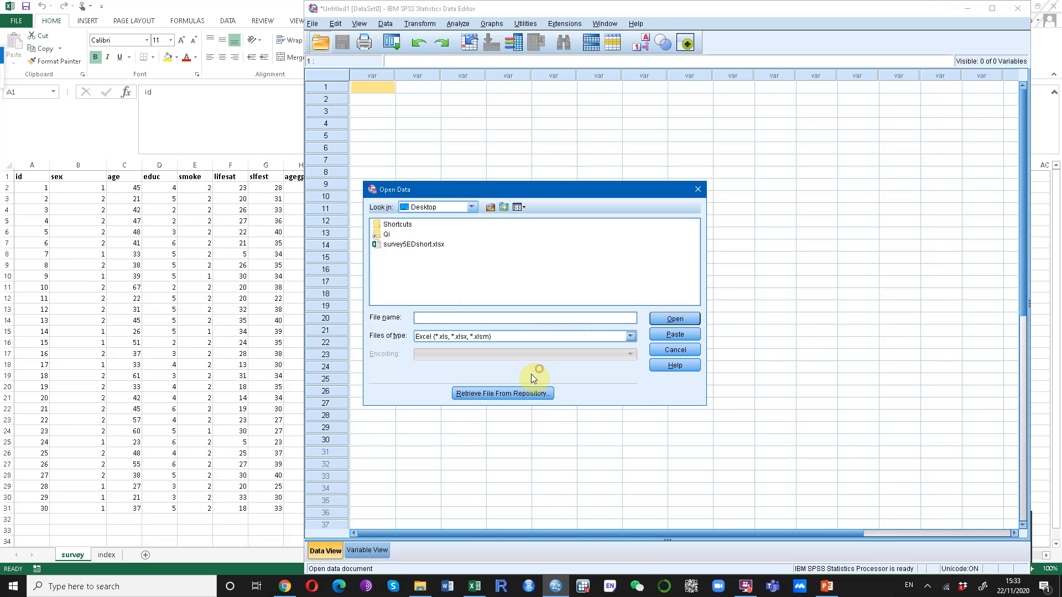
{"action": "left_click", "coordinate": [407, 246]}
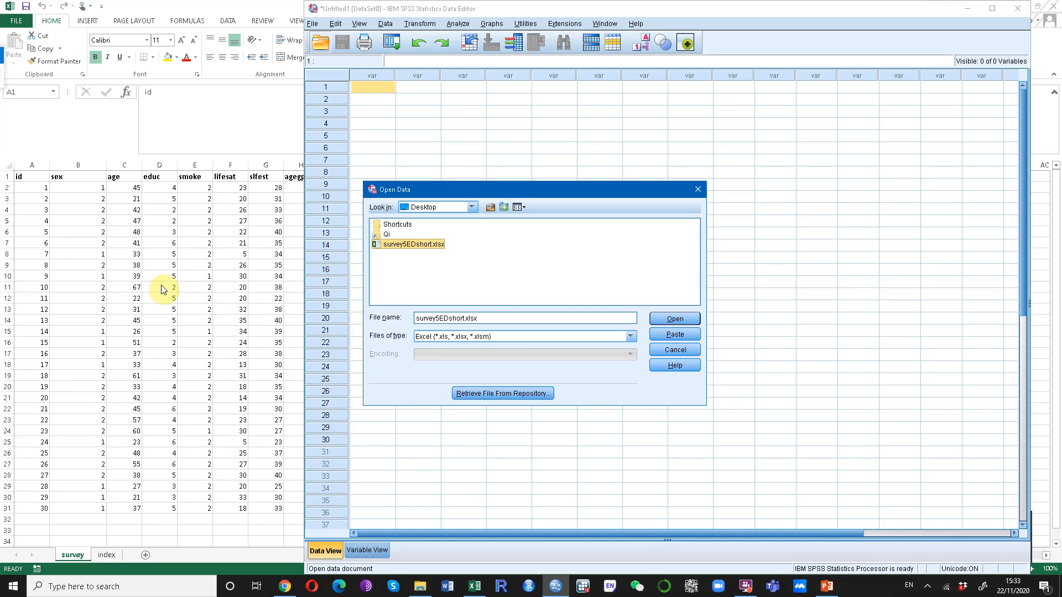
{"action": "left_click", "coordinate": [675, 320]}
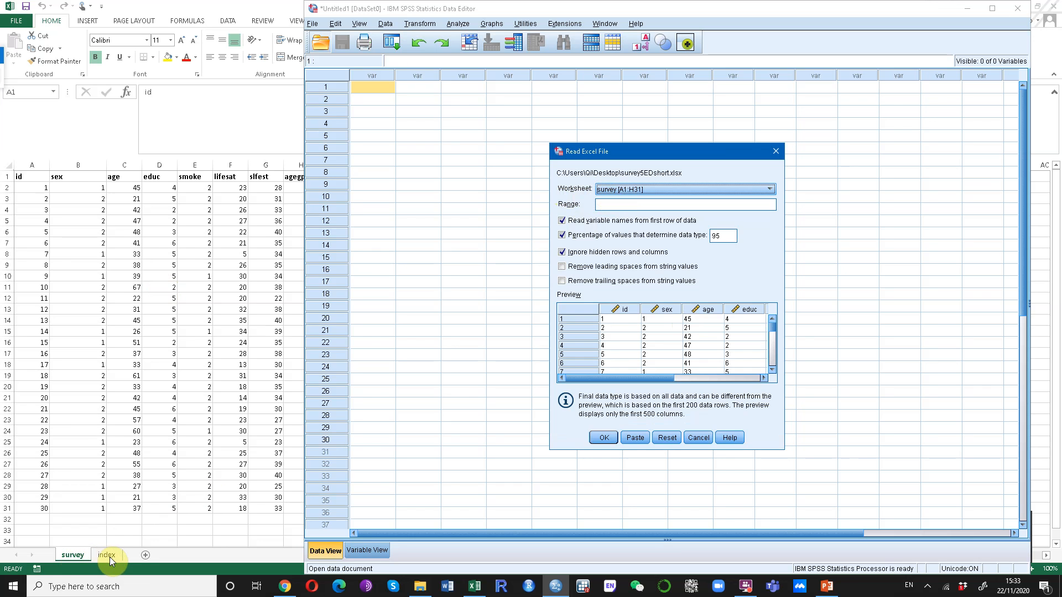
{"action": "left_click", "coordinate": [665, 188]}
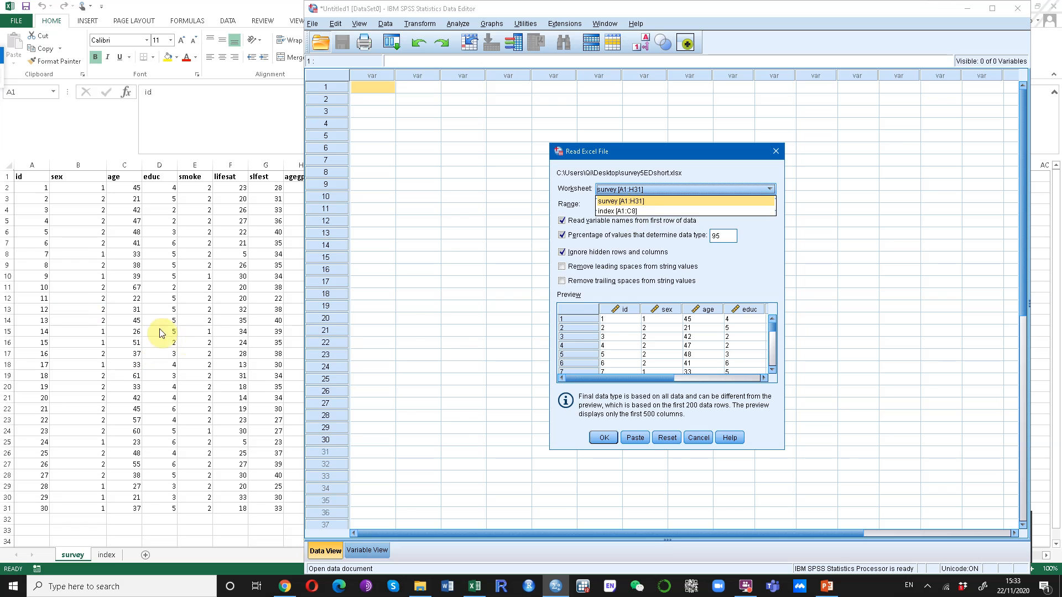
{"action": "left_click", "coordinate": [642, 201]}
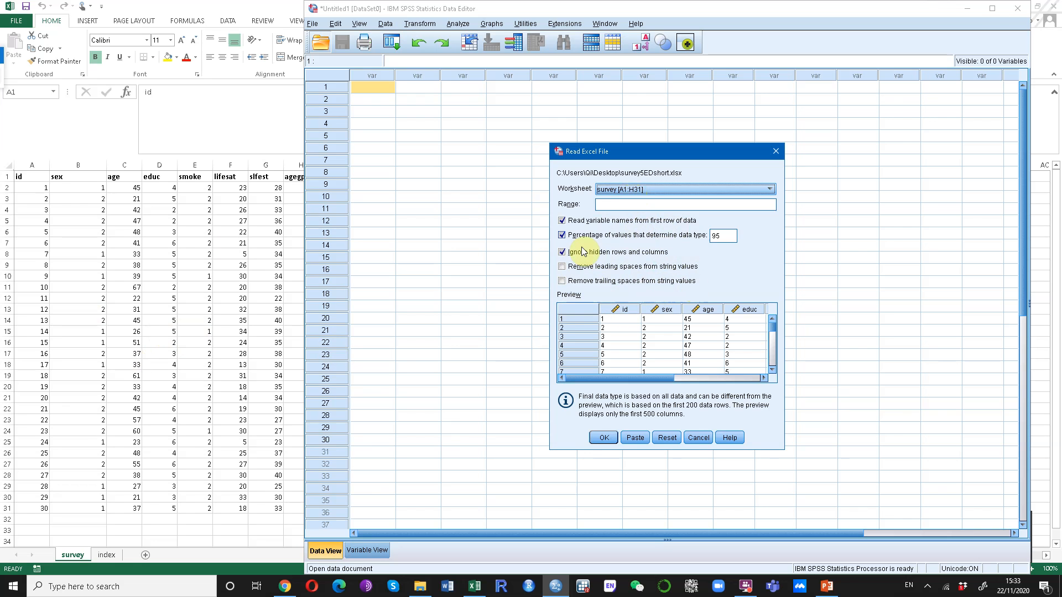
{"action": "left_click", "coordinate": [602, 439]}
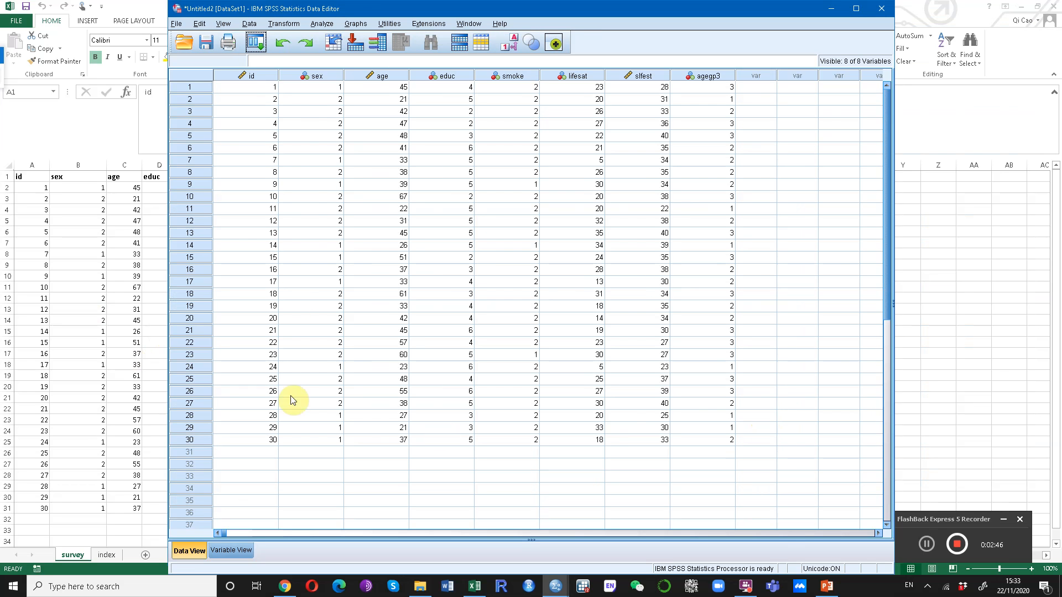
Inspect the imported variables and cases in Data View.
{"action": "left_click_drag", "start_coordinate": [611, 12], "coordinate": [744, 12]}
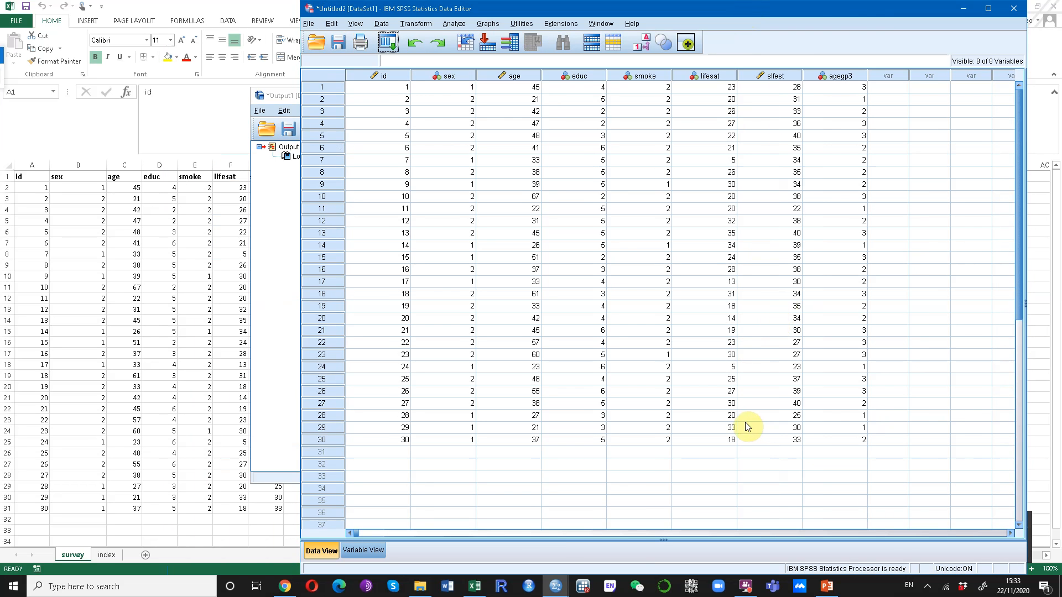
{"action": "left_click_drag", "start_coordinate": [798, 6], "coordinate": [635, 9]}
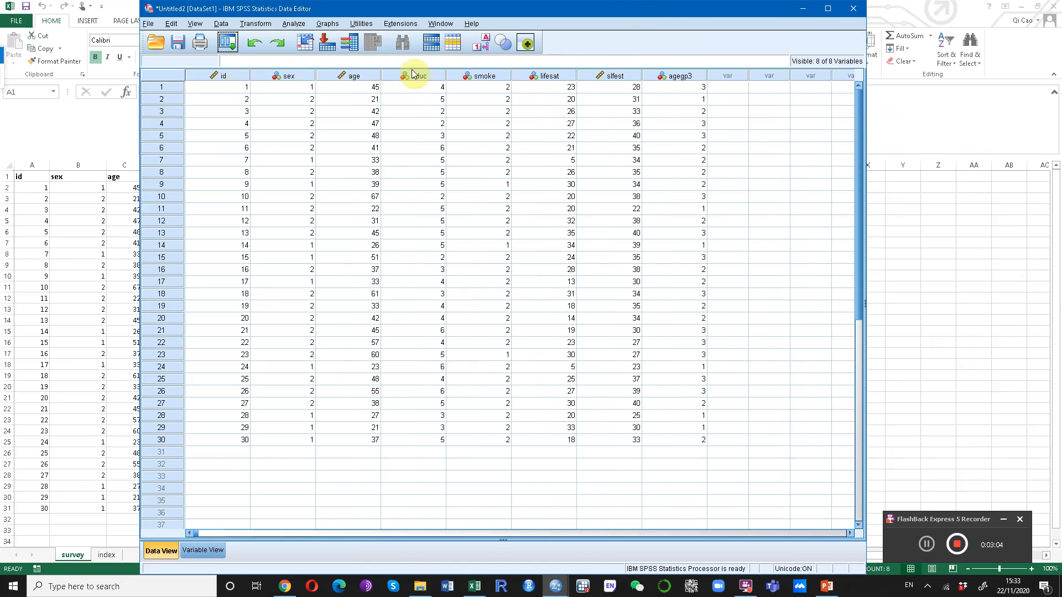
{"action": "left_click", "coordinate": [221, 77]}
{"action": "left_click", "coordinate": [298, 78]}
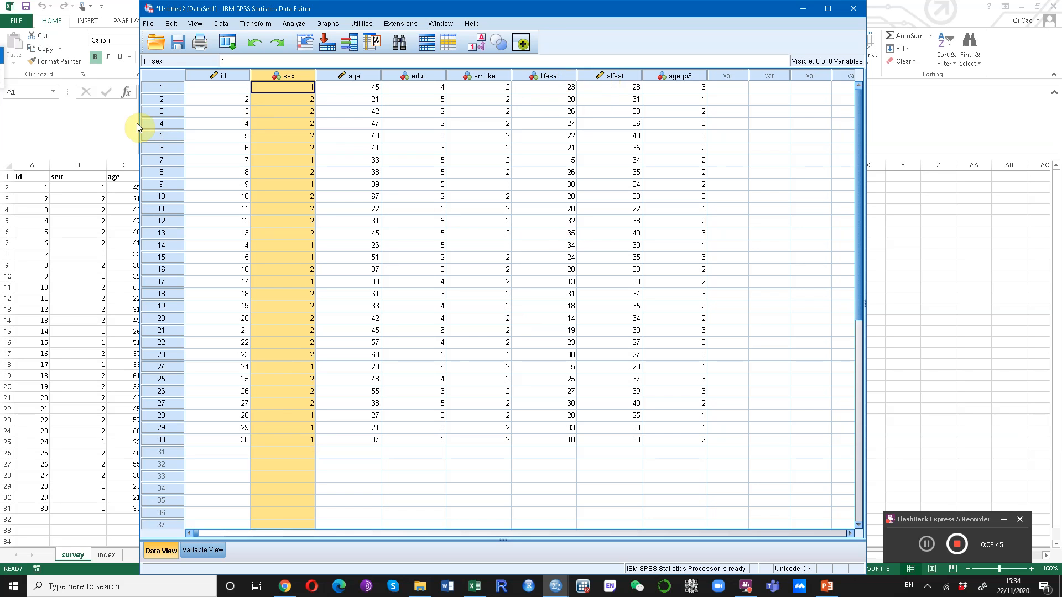
{"action": "left_click", "coordinate": [213, 88]}
{"action": "left_click_drag", "start_coordinate": [213, 88], "coordinate": [701, 440]}
{"action": "left_click", "coordinate": [227, 269]}
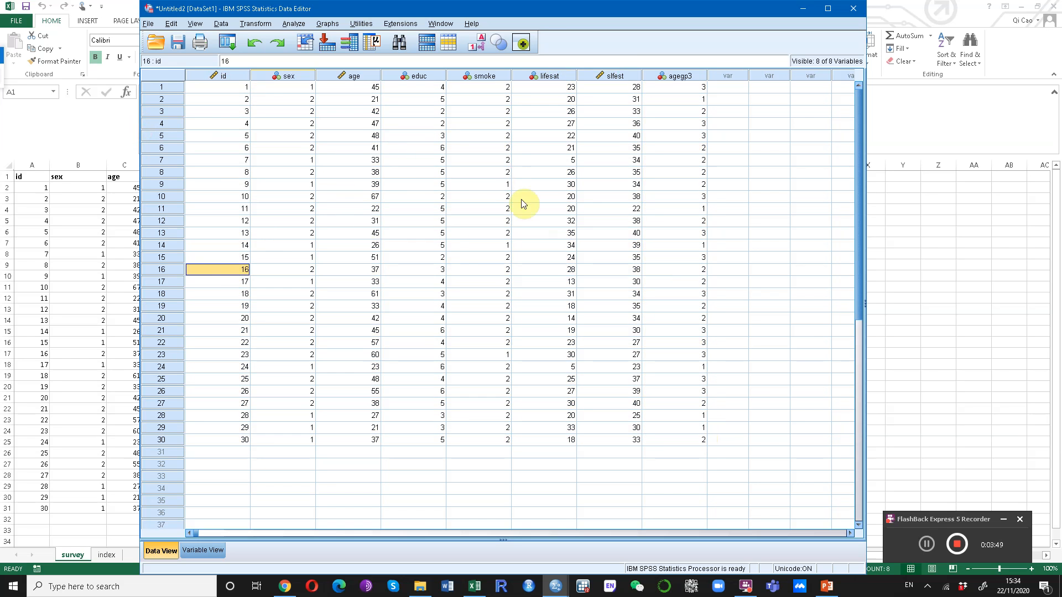
Try to set the id variable's decimals to 2.
{"action": "left_click", "coordinate": [191, 549]}
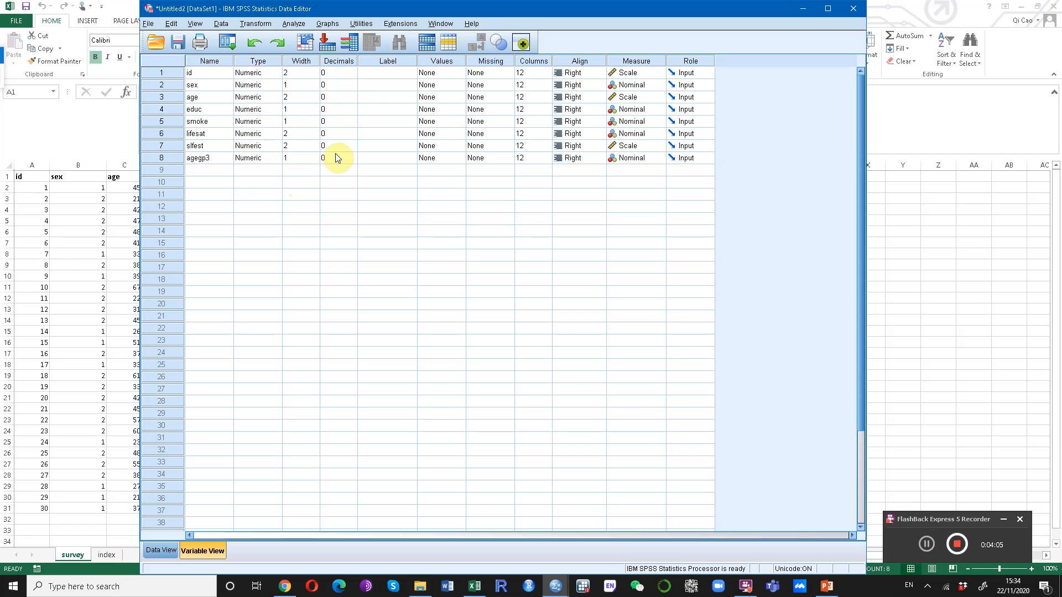
{"action": "left_click", "coordinate": [333, 74]}
{"action": "left_click", "coordinate": [352, 70]}
{"action": "left_click", "coordinate": [353, 71]}
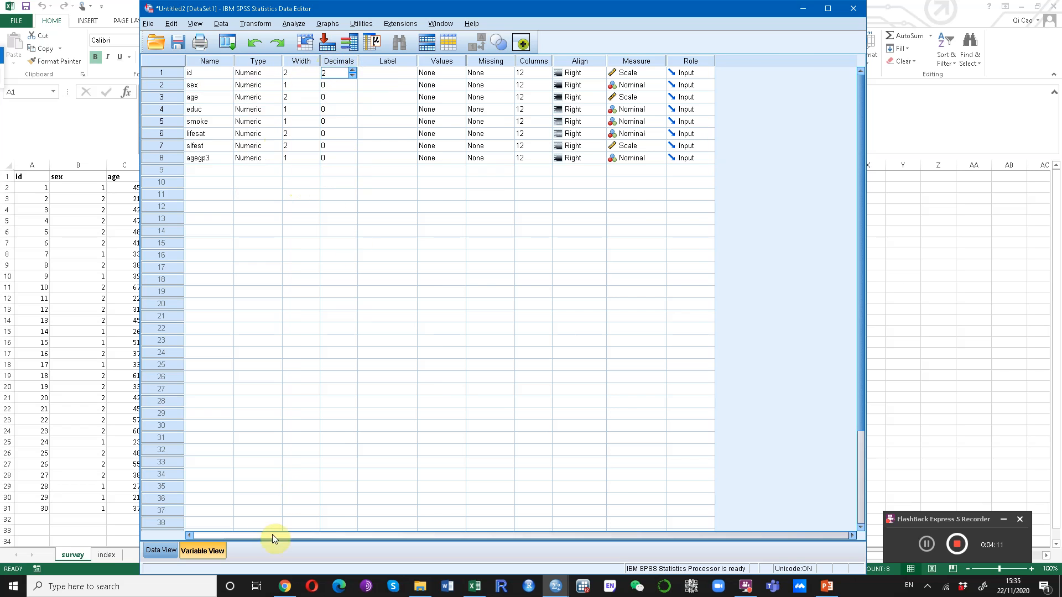
{"action": "left_click", "coordinate": [160, 550]}
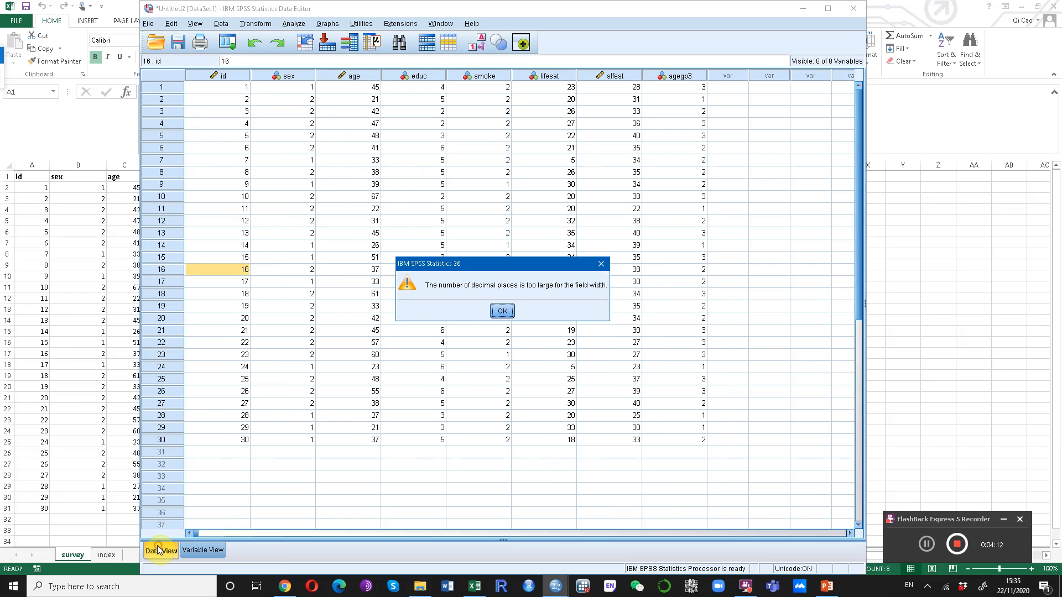
{"action": "left_click", "coordinate": [501, 311]}
{"action": "left_click", "coordinate": [201, 550]}
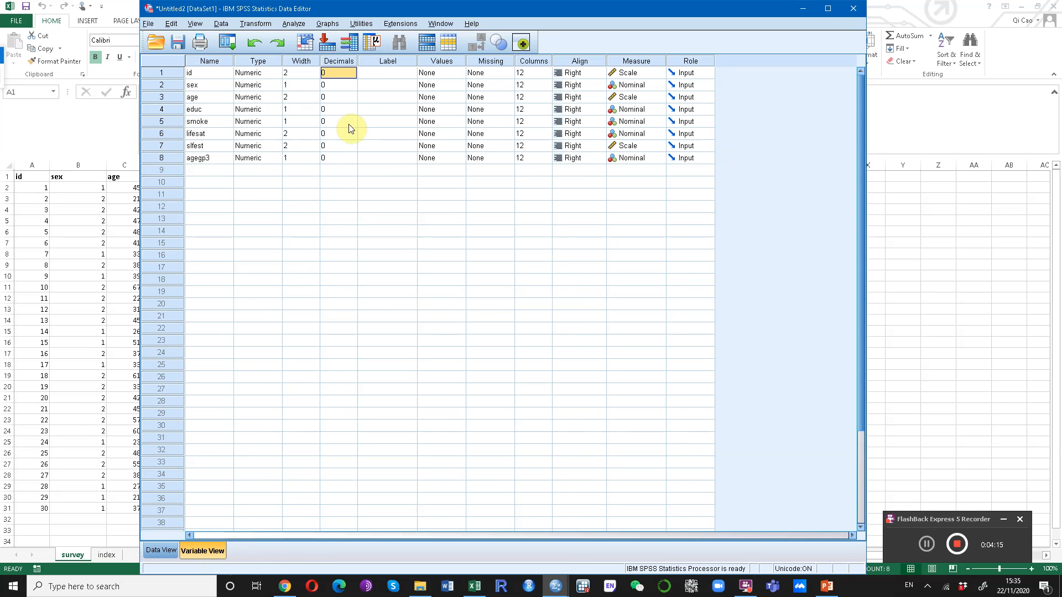
{"action": "left_click", "coordinate": [348, 74]}
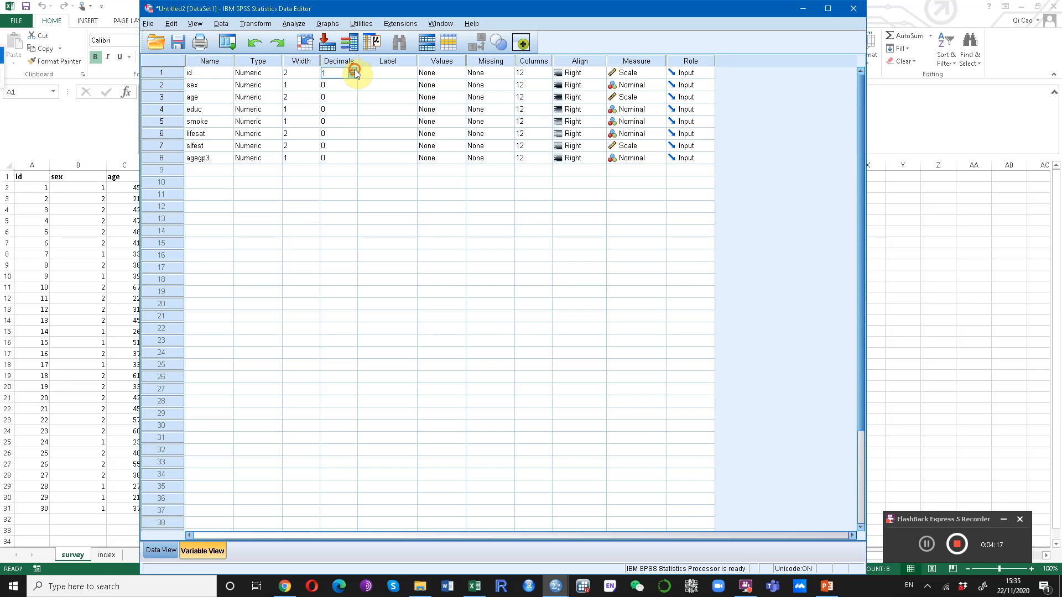
{"action": "left_click", "coordinate": [341, 196]}
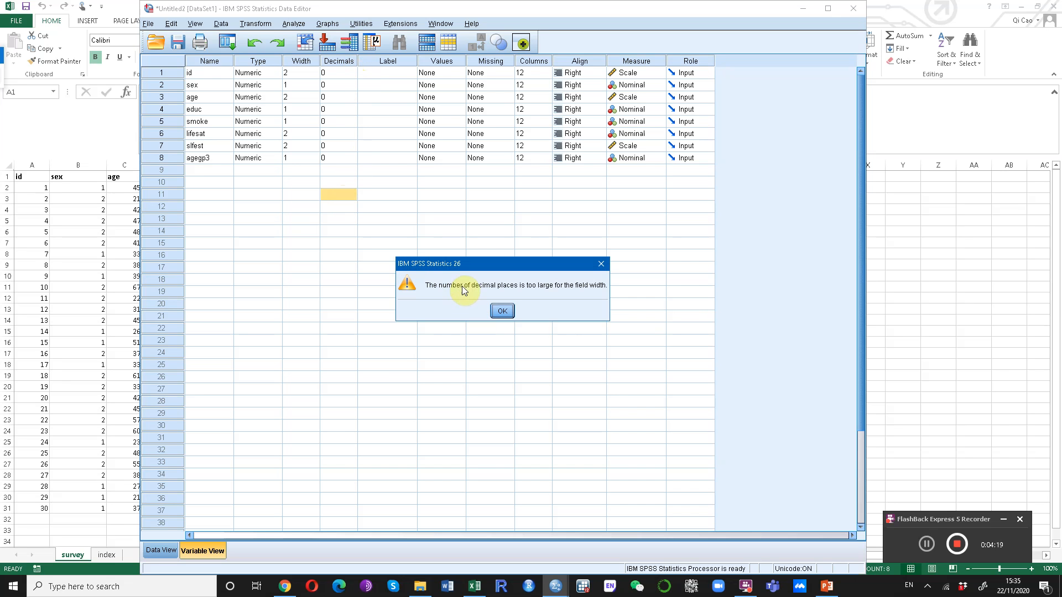
{"action": "left_click", "coordinate": [502, 312]}
Set the id variable's width to 6 and its decimals to 2, then view the data.
{"action": "left_click", "coordinate": [308, 74]}
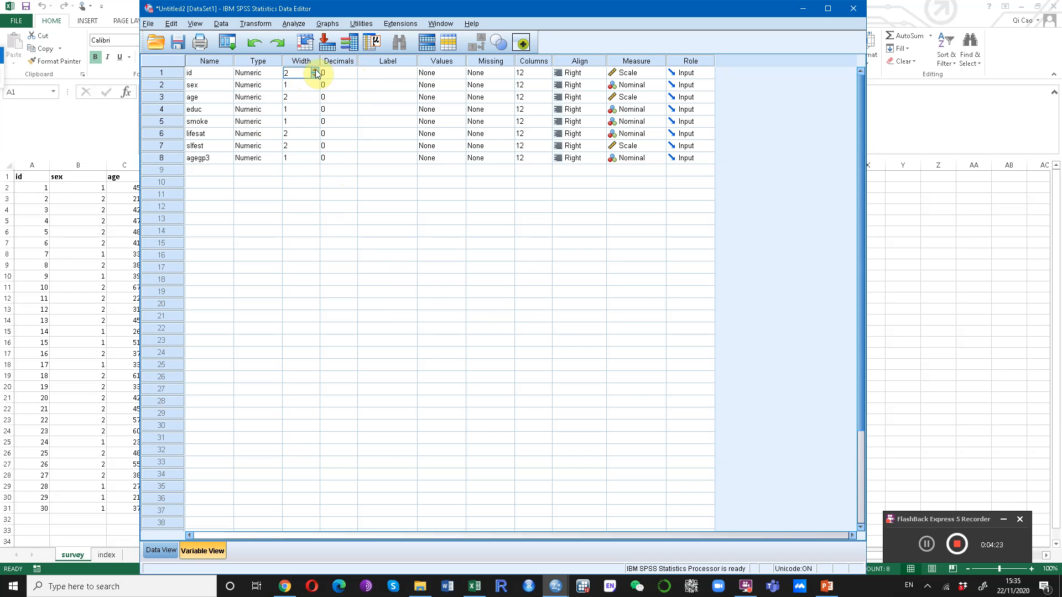
{"action": "left_click", "coordinate": [315, 71]}
{"action": "left_click", "coordinate": [315, 70]}
{"action": "left_click", "coordinate": [347, 73]}
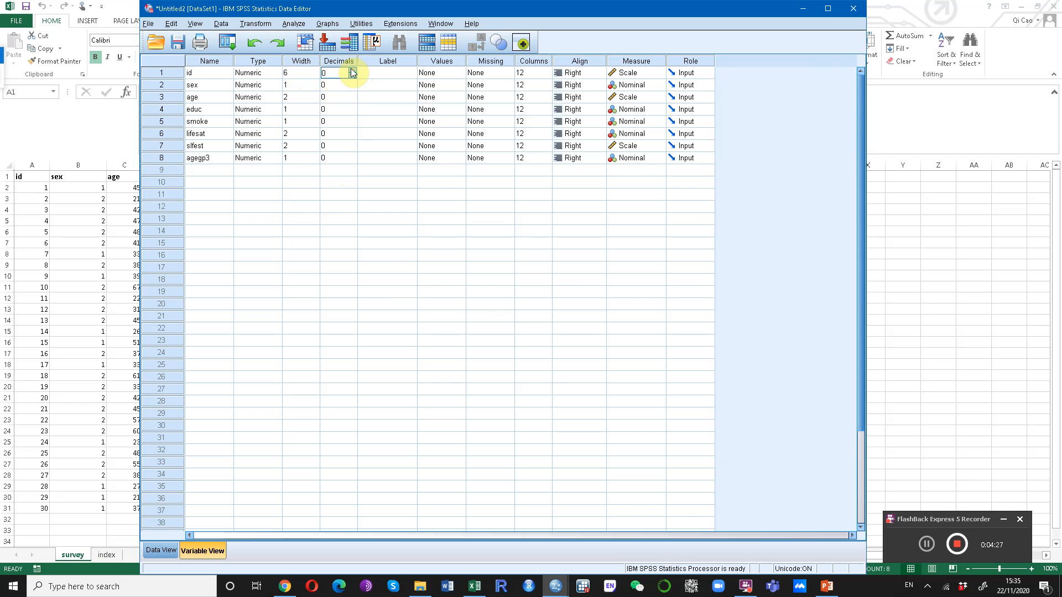
{"action": "left_click", "coordinate": [161, 549]}
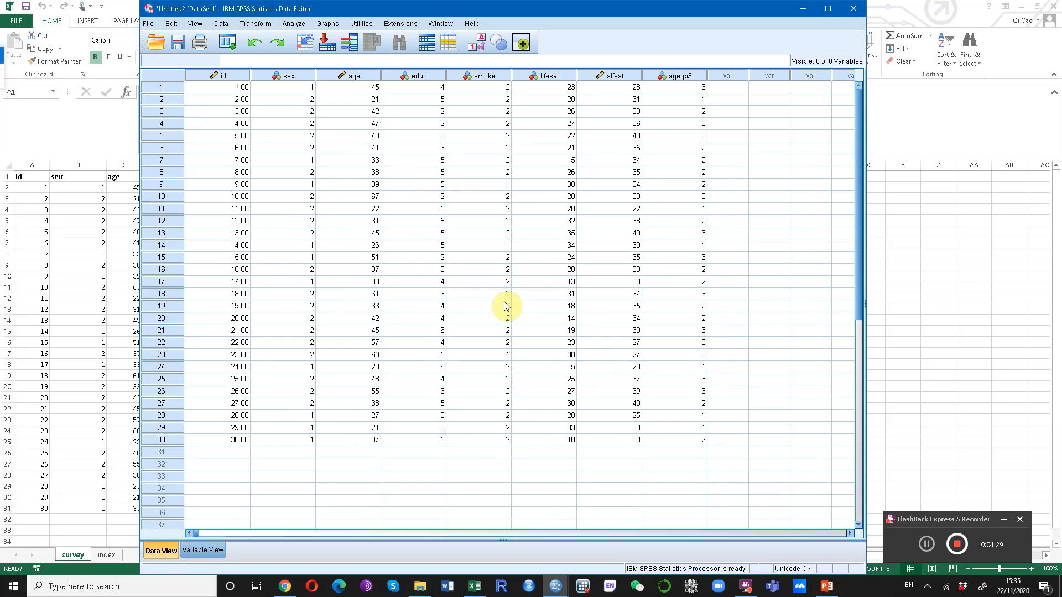
Set the id variable's decimals back to 0.
{"action": "left_click", "coordinate": [224, 75]}
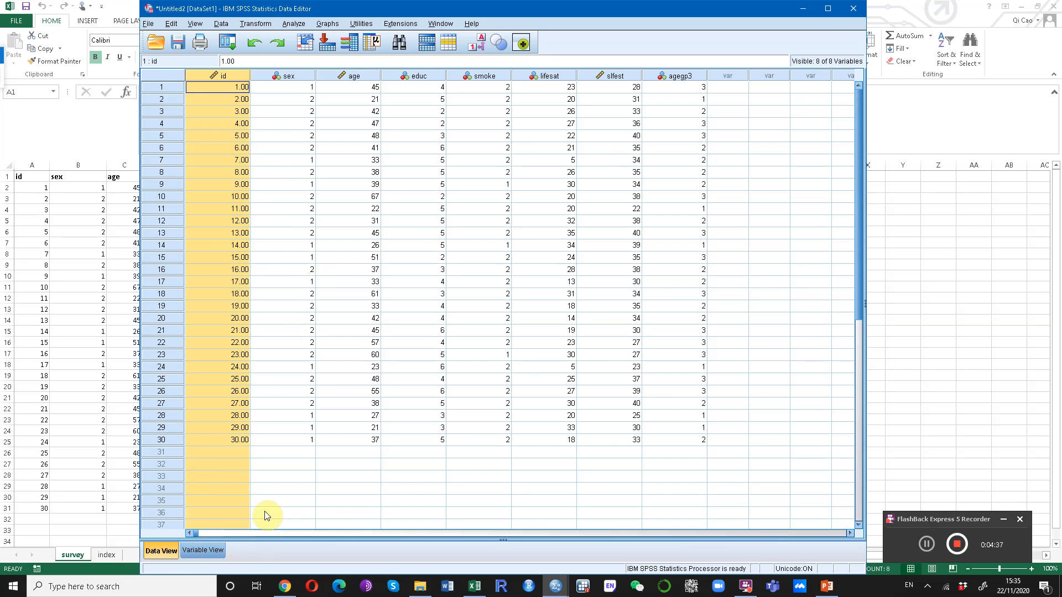
{"action": "left_click", "coordinate": [199, 552]}
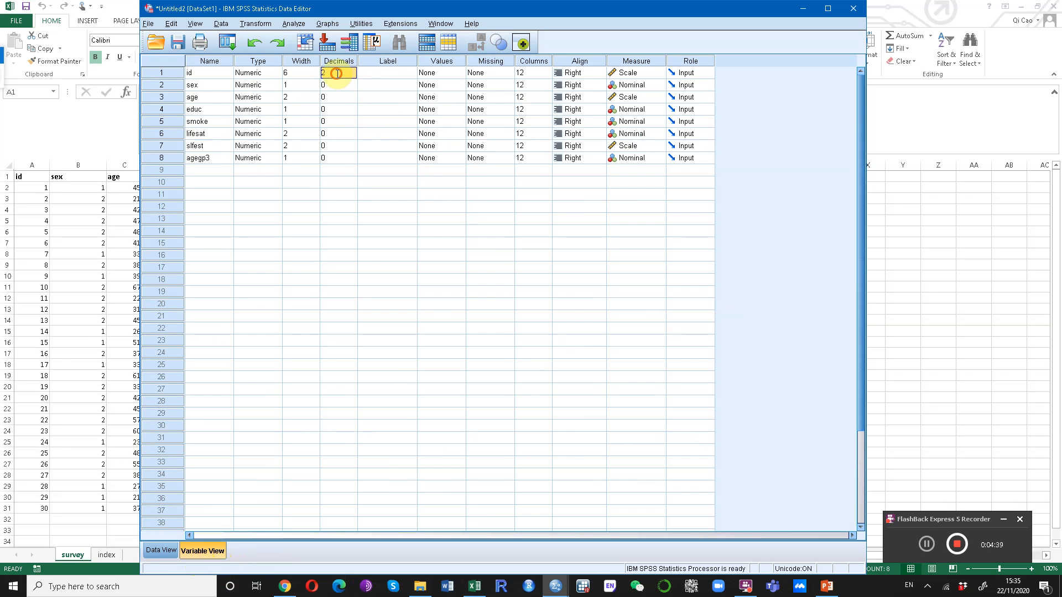
{"action": "left_click", "coordinate": [355, 77]}
{"action": "left_click", "coordinate": [329, 314]}
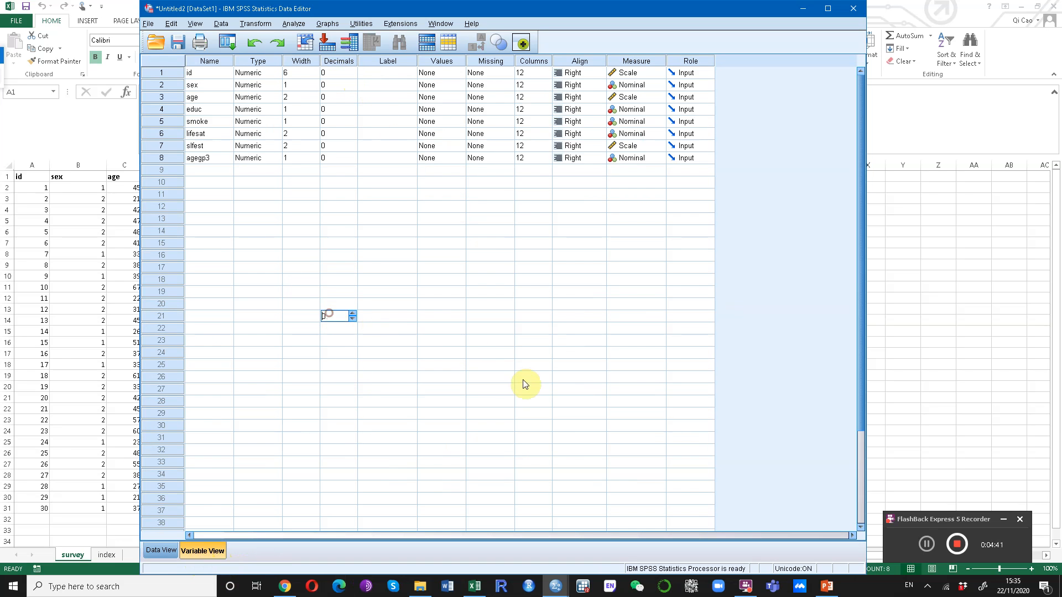
Label the id variable ID and the sex variable gender information.
{"action": "left_click", "coordinate": [401, 73]}
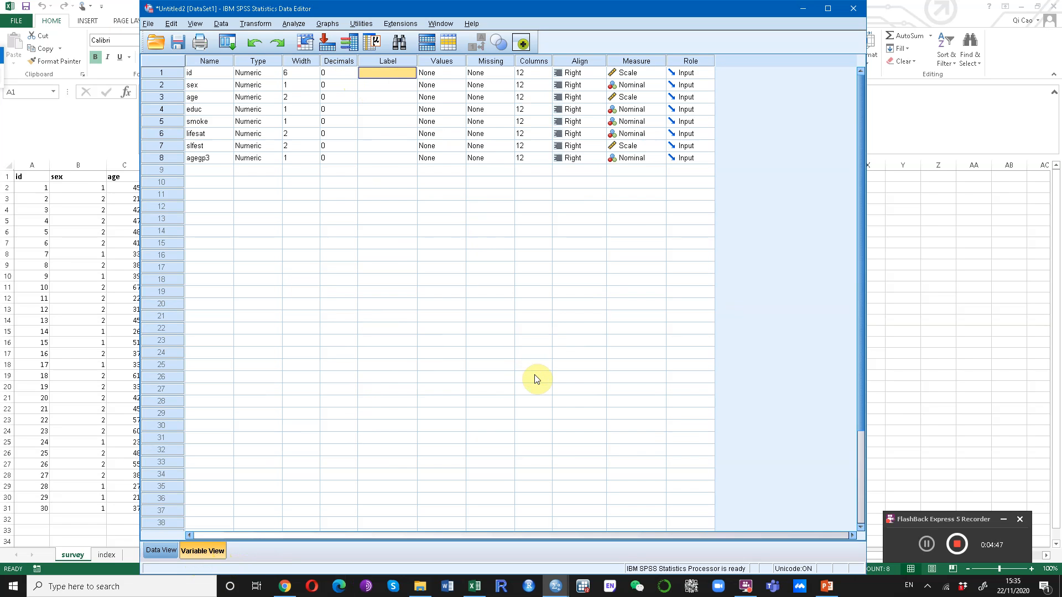
{"action": "type", "text": "ID"}
{"action": "key", "text": "Tab"}
{"action": "key", "text": "Left"}
{"action": "key", "text": "Down"}
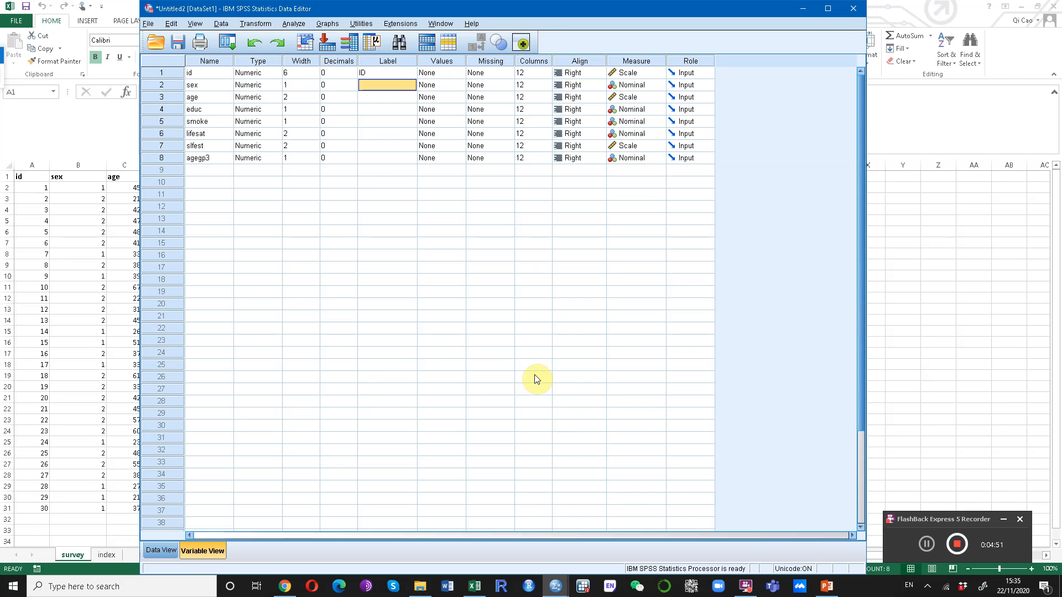
{"action": "type", "text": "gender information"}
Label the age variable age and the educ variable highest educ.
{"action": "left_click", "coordinate": [380, 97]}
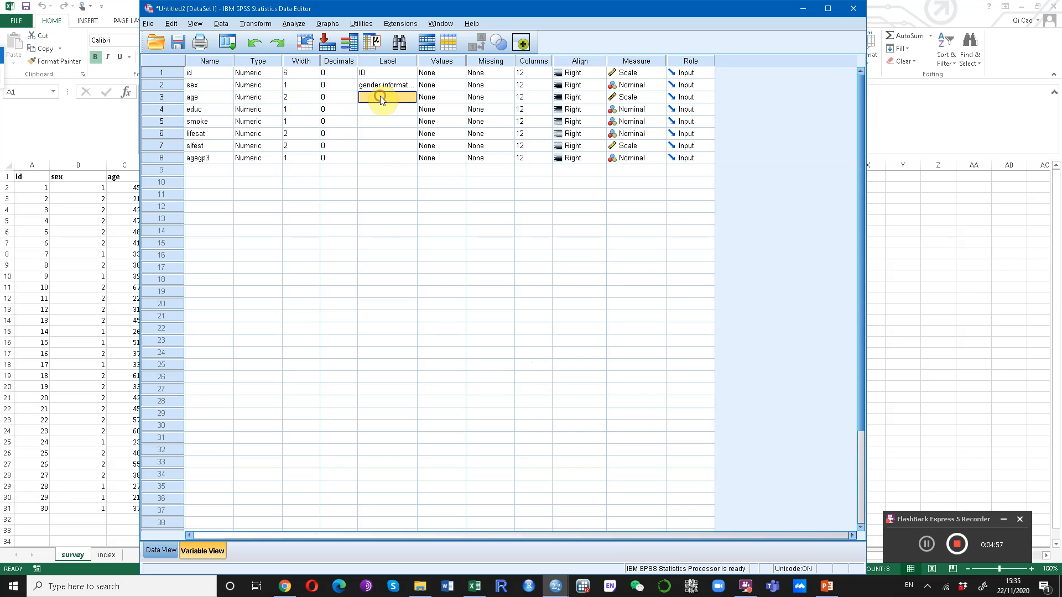
{"action": "type", "text": "age"}
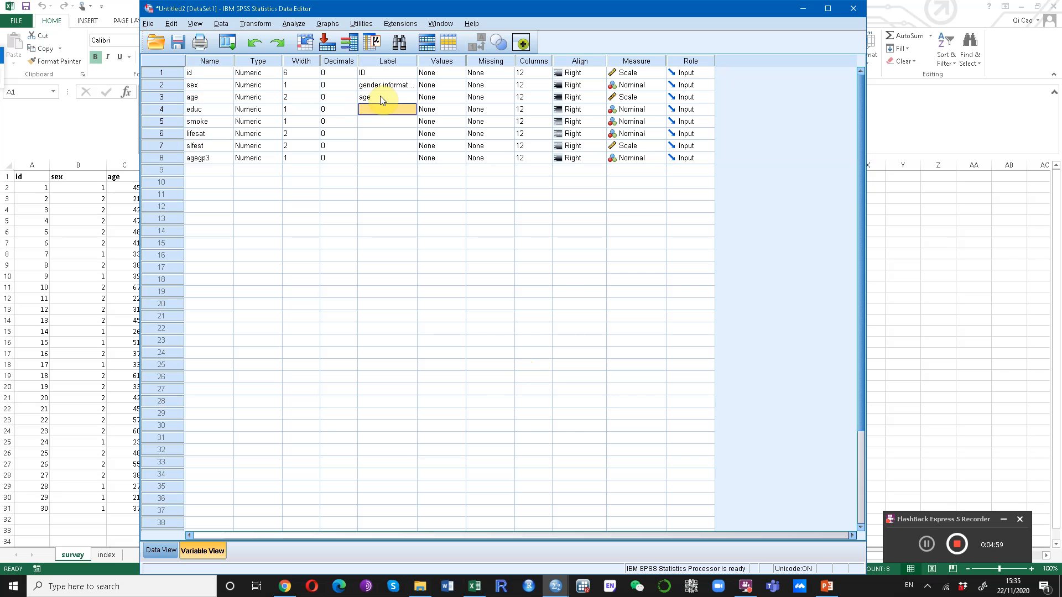
{"action": "type", "text": "highest educ"}
{"action": "key", "text": "Return"}
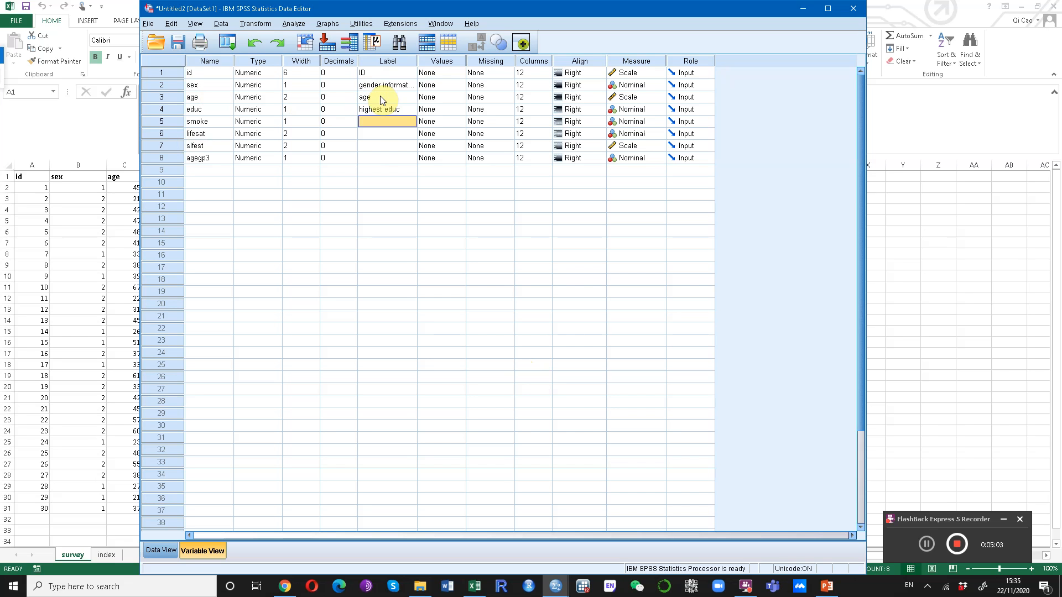
Label the smoke variable smoking or not and the lifesat variable life satisfaction level.
{"action": "type", "text": "smk"}
{"action": "key", "text": "Return"}
{"action": "type", "text": "life satis"}
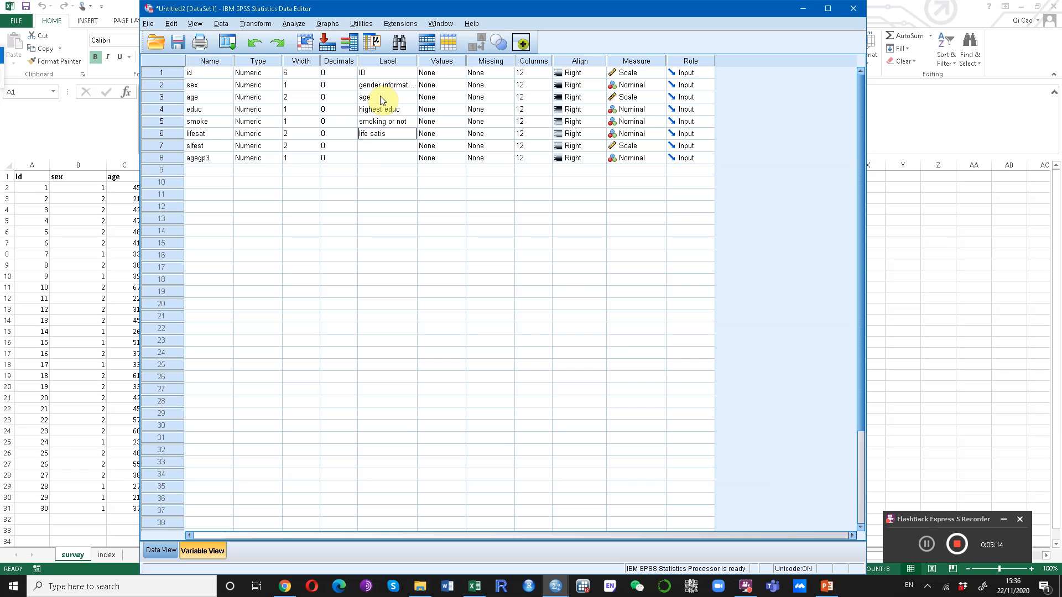
{"action": "type", "text": "faction level"}
{"action": "key", "text": "Return"}
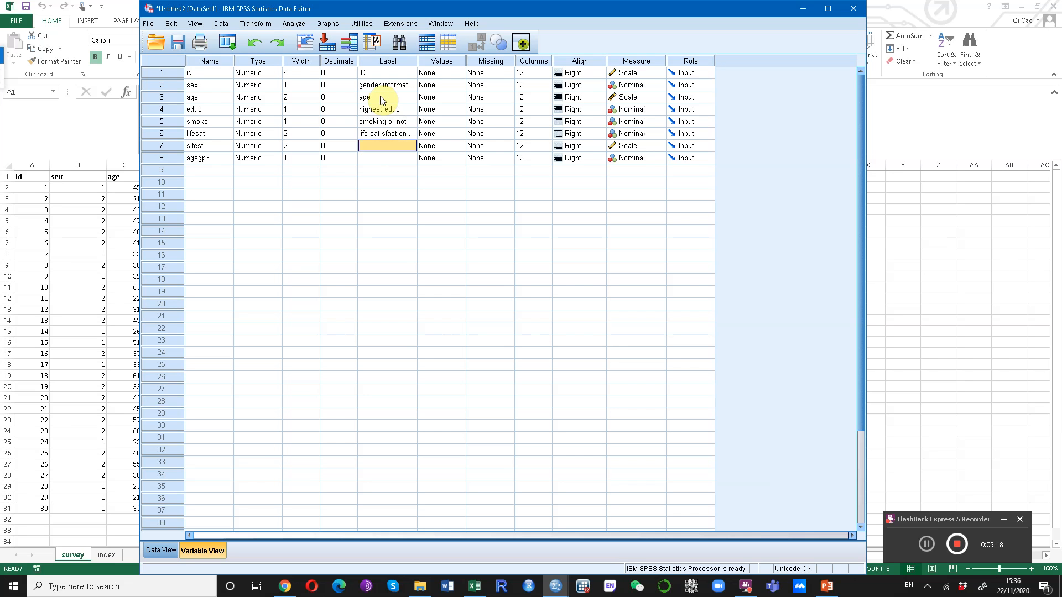
Label the slfest variable self esteem level and the agegp3 variable age in 3 groups, consulting the index sheet.
{"action": "type", "text": "self esteem level"}
{"action": "left_click", "coordinate": [71, 486]}
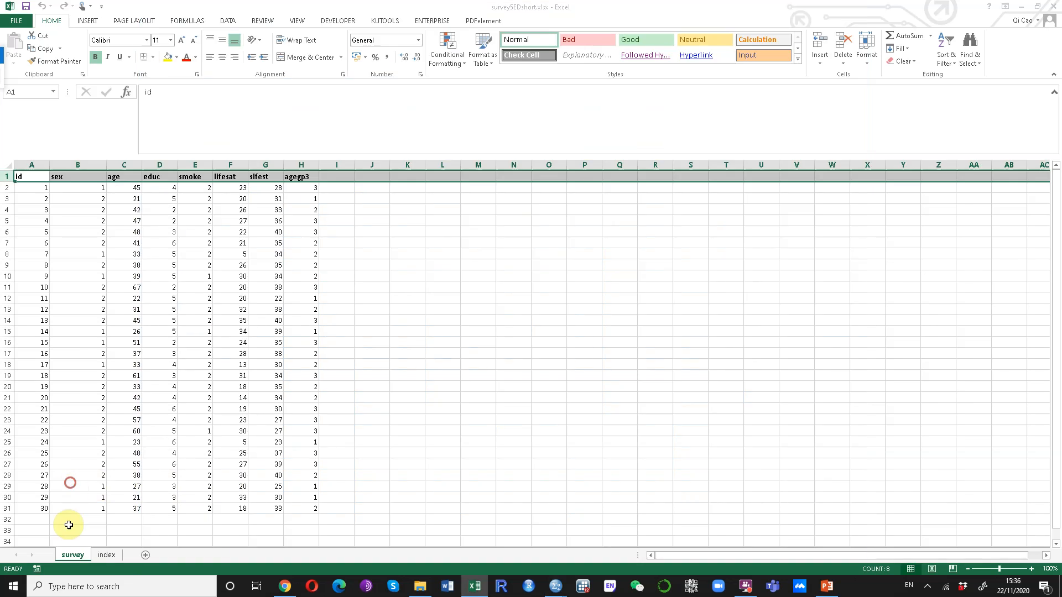
{"action": "left_click", "coordinate": [106, 555]}
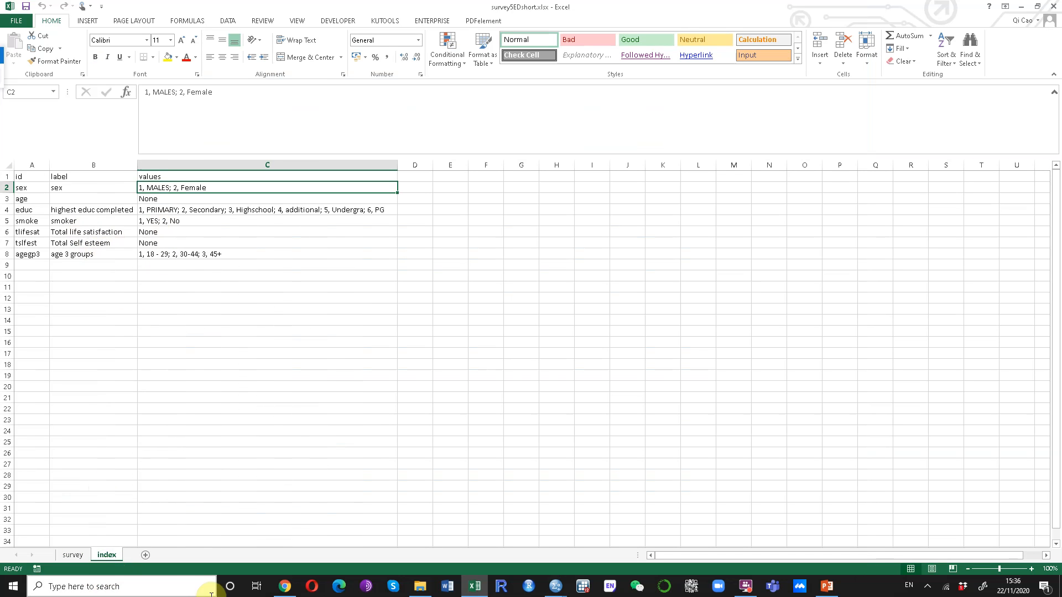
{"action": "left_click", "coordinate": [555, 586]}
{"action": "left_click", "coordinate": [577, 554]}
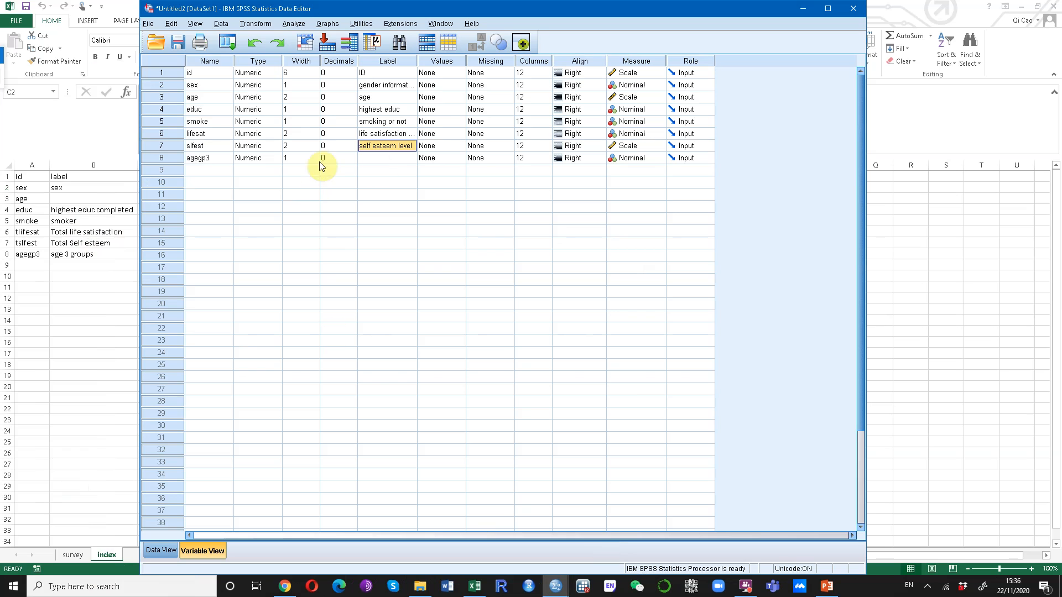
{"action": "type", "text": "age in 3 groups"}
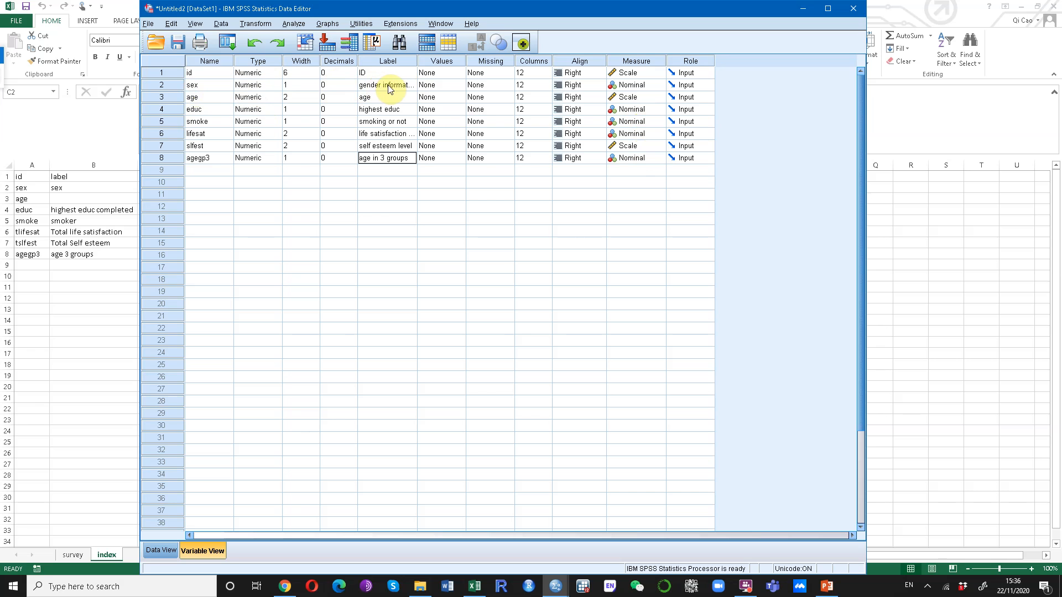
{"action": "left_click", "coordinate": [441, 88]}
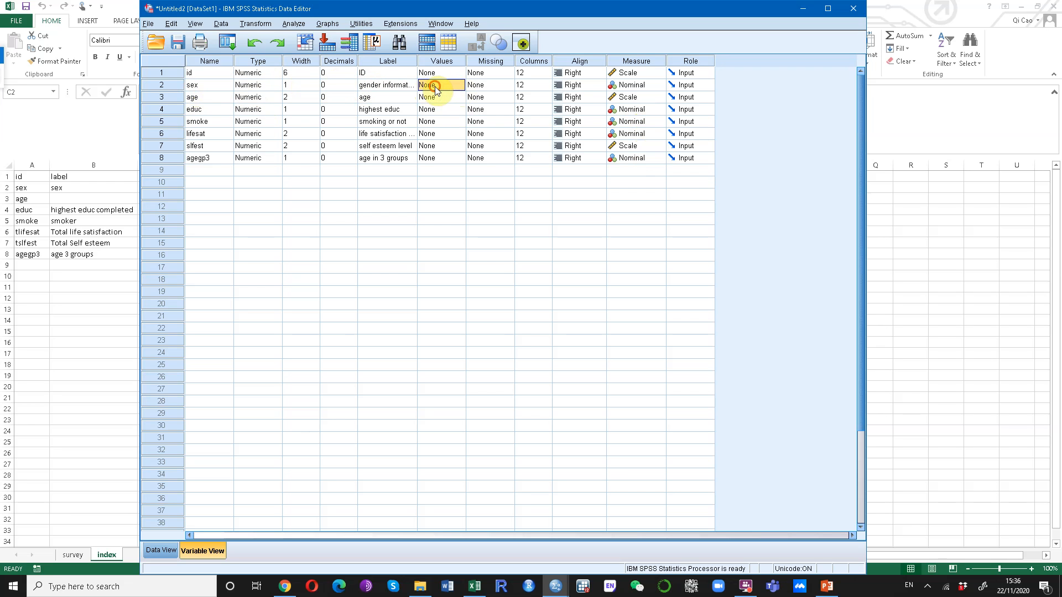
{"action": "left_click", "coordinate": [459, 85]}
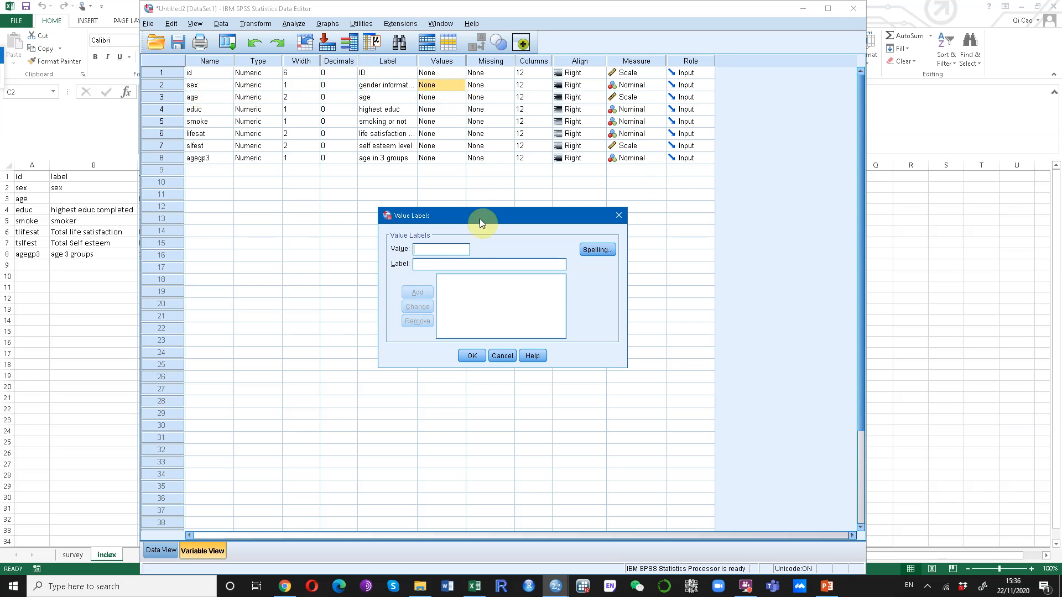
{"action": "left_click", "coordinate": [457, 247]}
{"action": "left_click", "coordinate": [145, 7]}
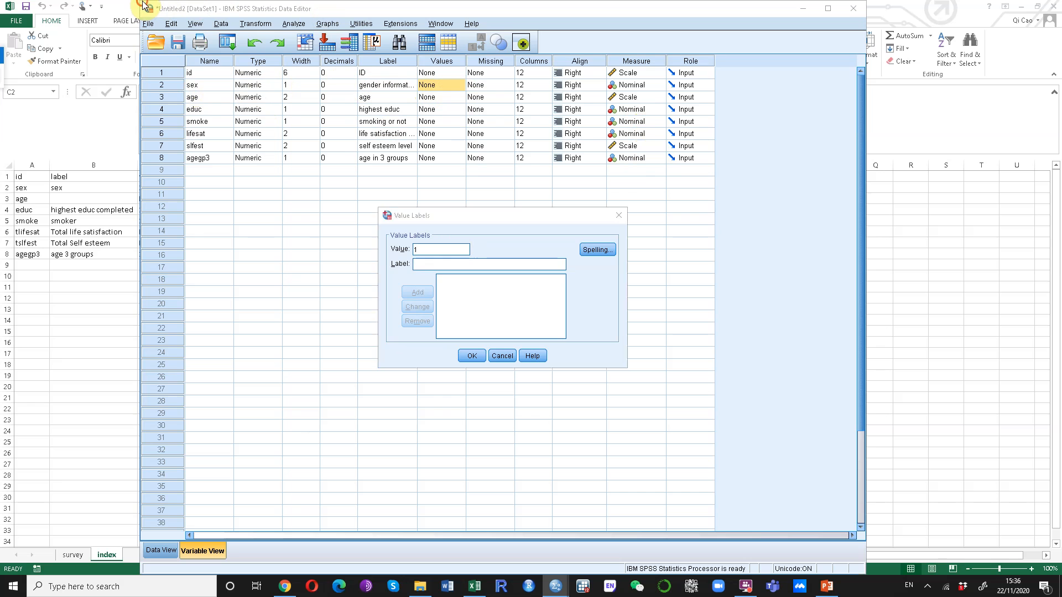
{"action": "left_click", "coordinate": [502, 356]}
Arrange the Excel workbook and the SPSS Data Editor side by side on screen.
{"action": "left_click_drag", "start_coordinate": [141, 3], "coordinate": [337, 3]}
{"action": "left_click", "coordinate": [266, 287]}
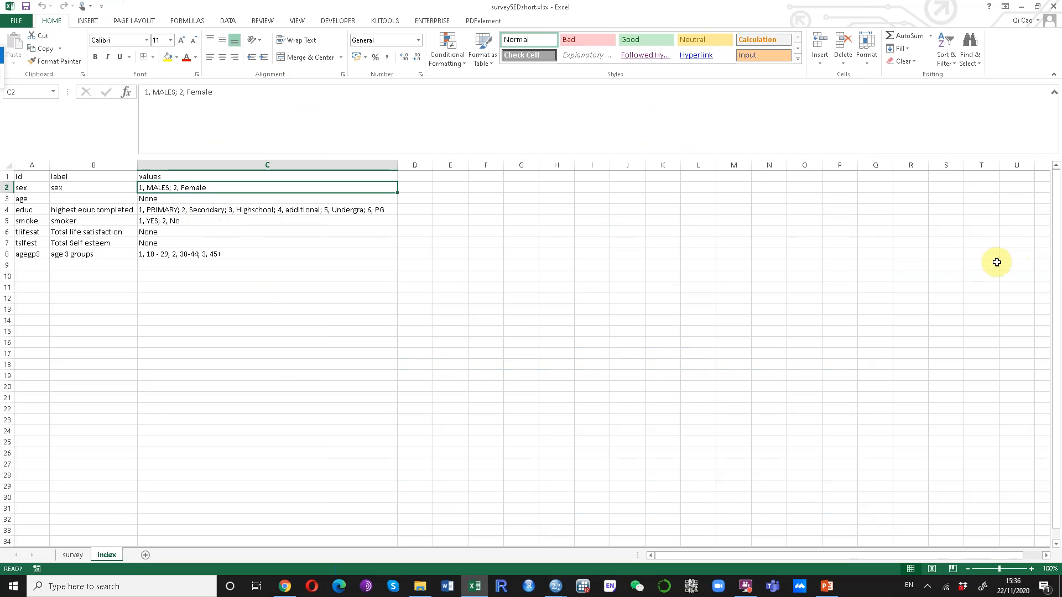
{"action": "left_click", "coordinate": [1037, 6]}
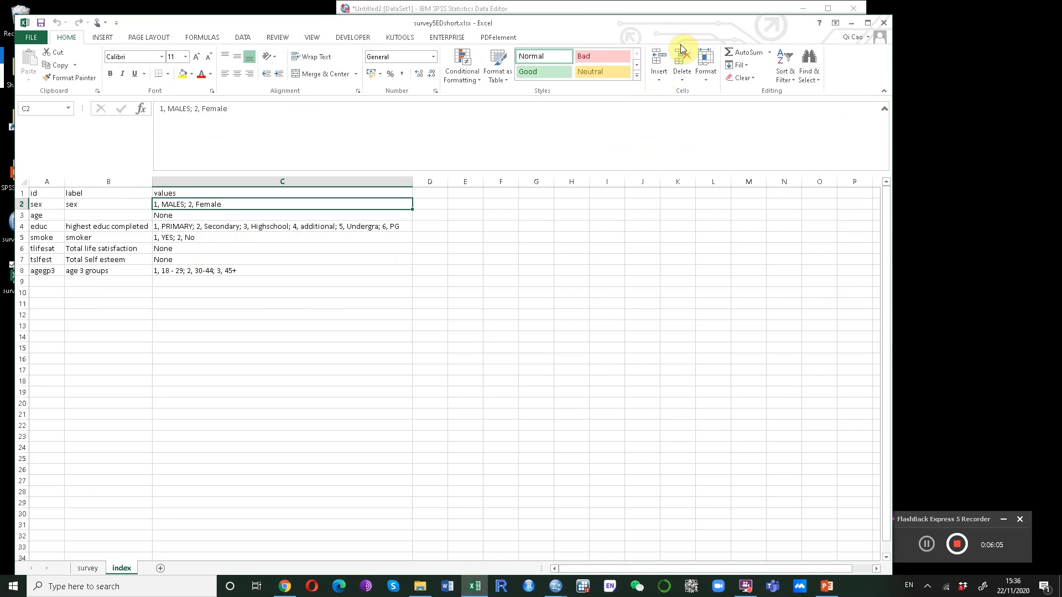
{"action": "left_click_drag", "start_coordinate": [892, 19], "coordinate": [460, 11]}
{"action": "left_click_drag", "start_coordinate": [551, 10], "coordinate": [736, 9]}
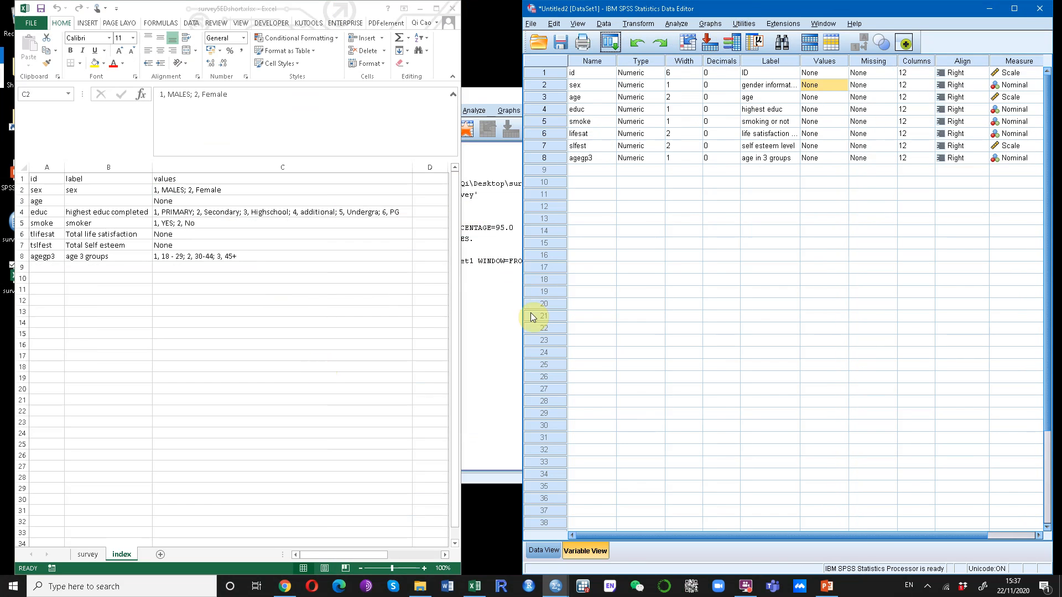
{"action": "left_click_drag", "start_coordinate": [522, 315], "coordinate": [404, 340]}
Define value labels for sex: 1 = Male and 2 = Female.
{"action": "left_click", "coordinate": [707, 86]}
{"action": "left_click", "coordinate": [722, 85]}
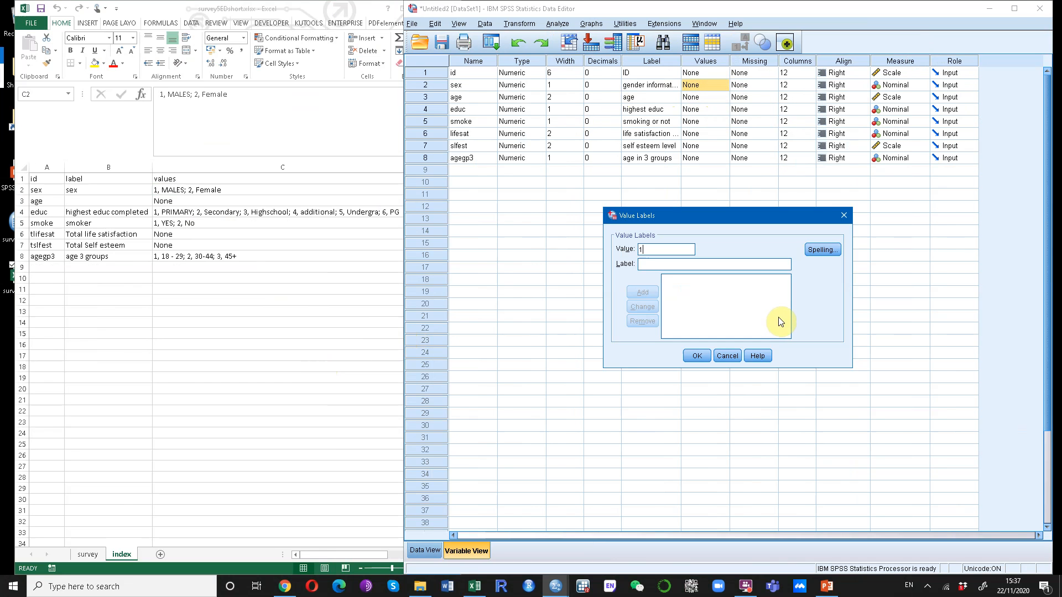
{"action": "type", "text": "mA"}
{"action": "key", "text": "BackSpace"}
{"action": "type", "text": "Male"}
{"action": "left_click", "coordinate": [642, 292]}
{"action": "left_click", "coordinate": [672, 266]}
{"action": "type", "text": "Fe"}
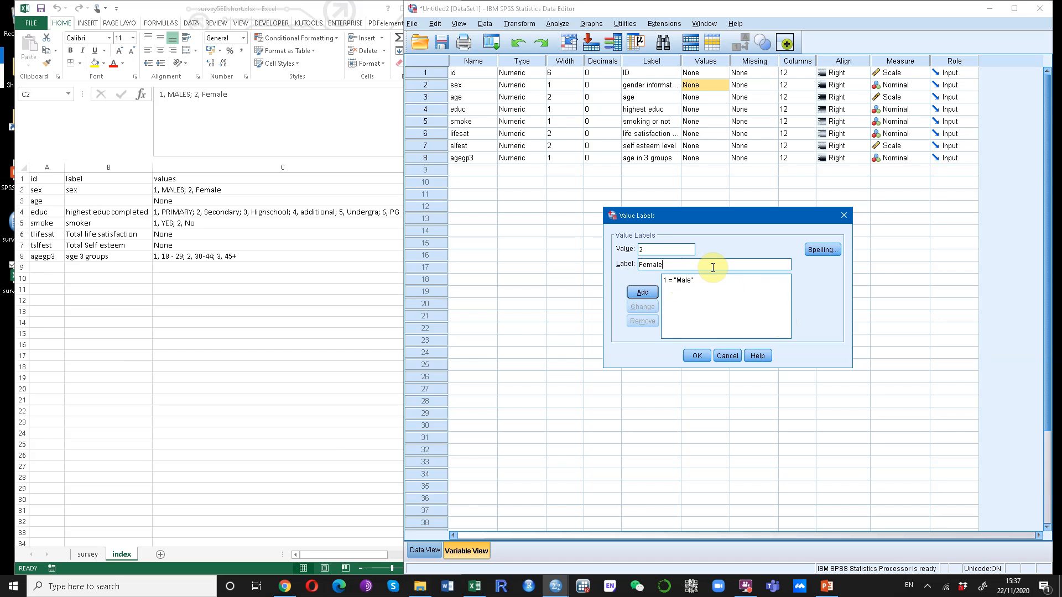
{"action": "left_click", "coordinate": [639, 291]}
{"action": "left_click", "coordinate": [696, 356]}
{"action": "left_click", "coordinate": [694, 98]}
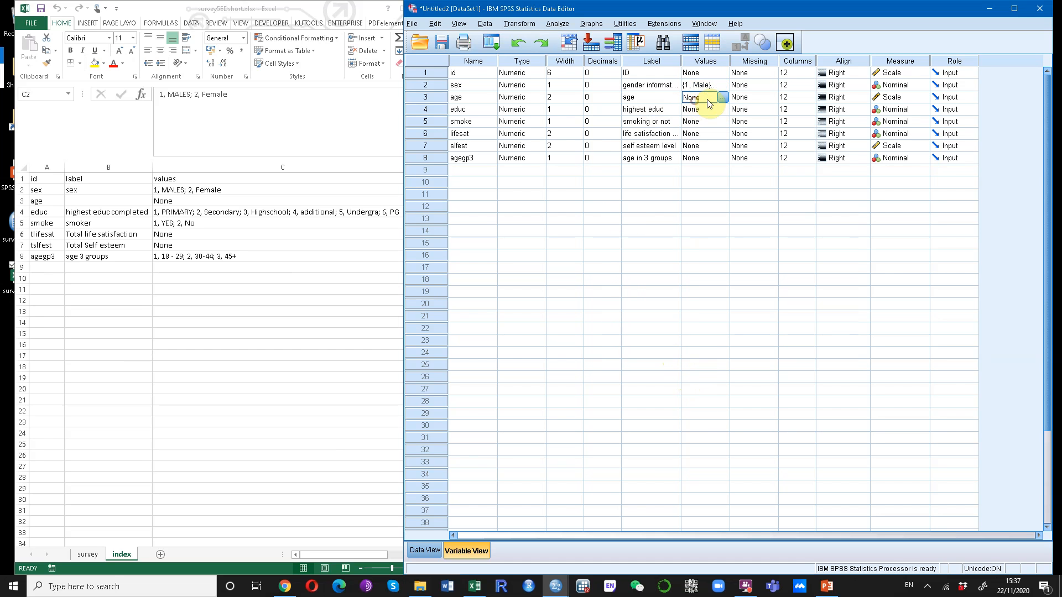
{"action": "left_click", "coordinate": [719, 98]}
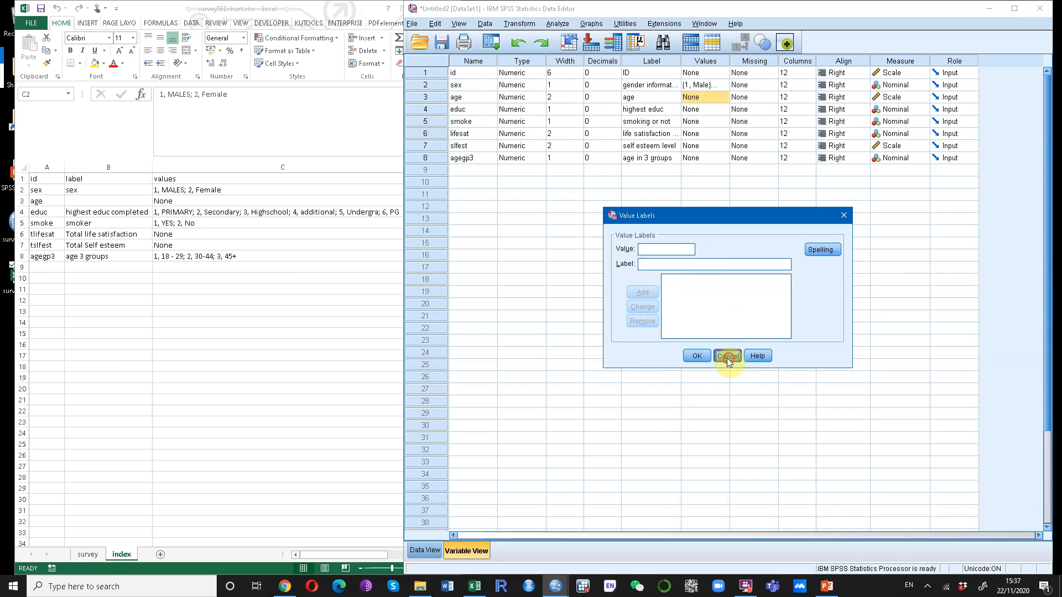
{"action": "left_click", "coordinate": [727, 357]}
Open value labels for educ and add 1 = primary and 2 = secondary.
{"action": "left_click", "coordinate": [694, 109]}
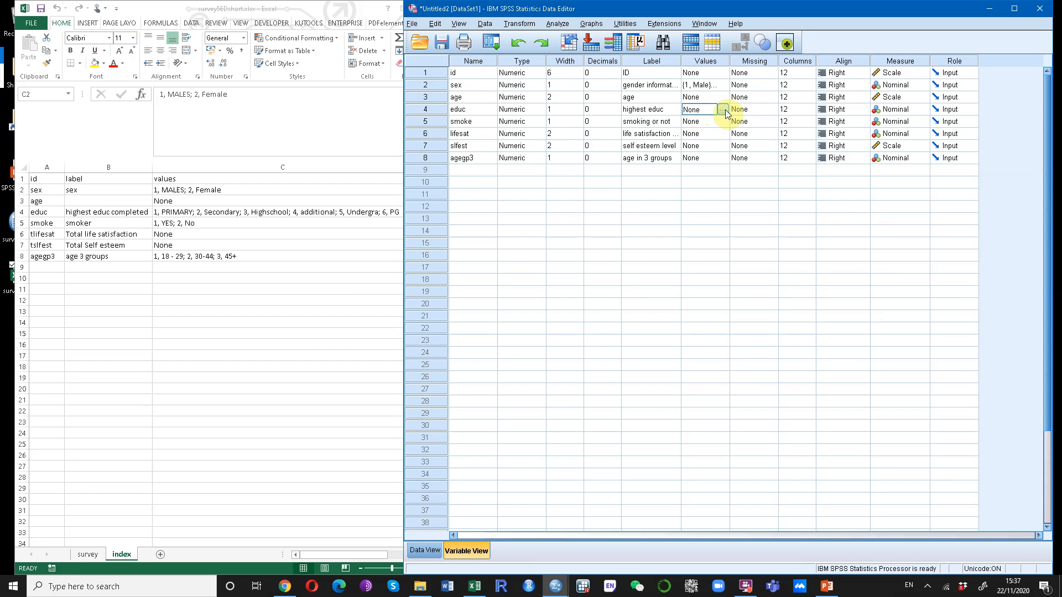
{"action": "left_click", "coordinate": [722, 111]}
{"action": "type", "text": "1"}
{"action": "left_click", "coordinate": [659, 265]}
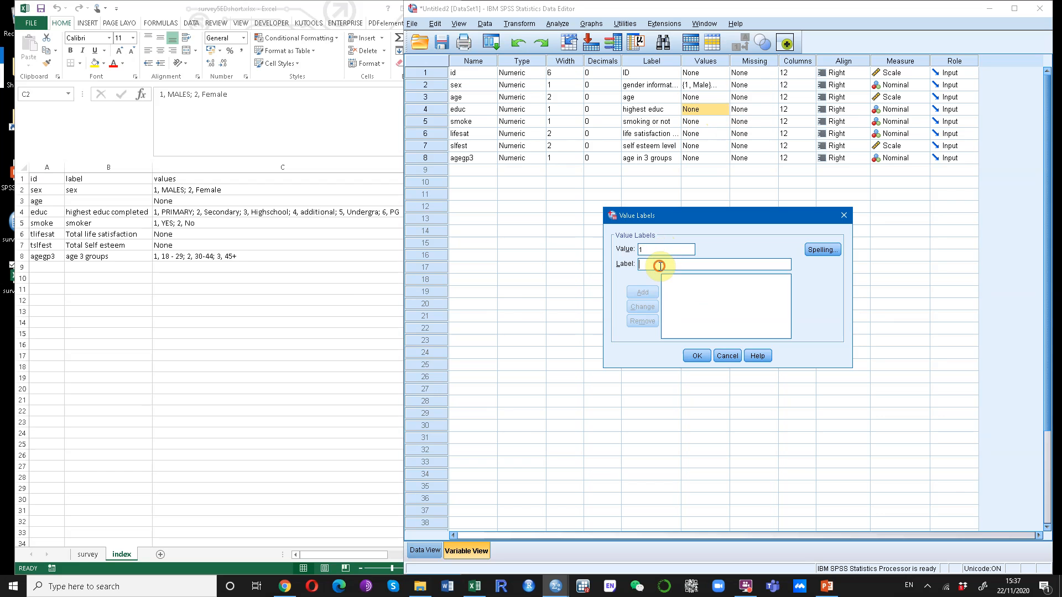
{"action": "type", "text": "primary"}
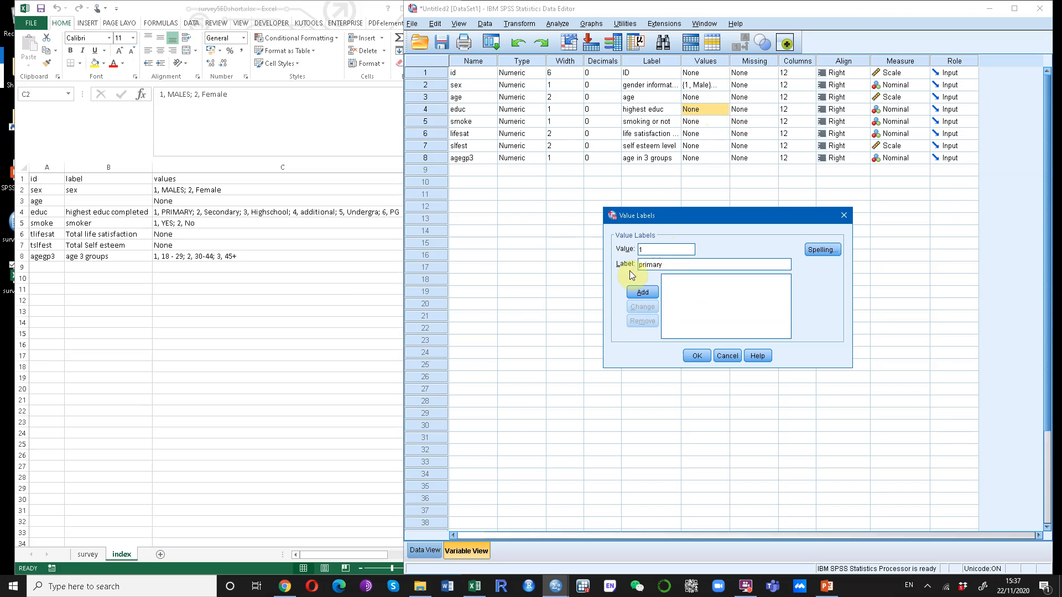
{"action": "left_click", "coordinate": [642, 292]}
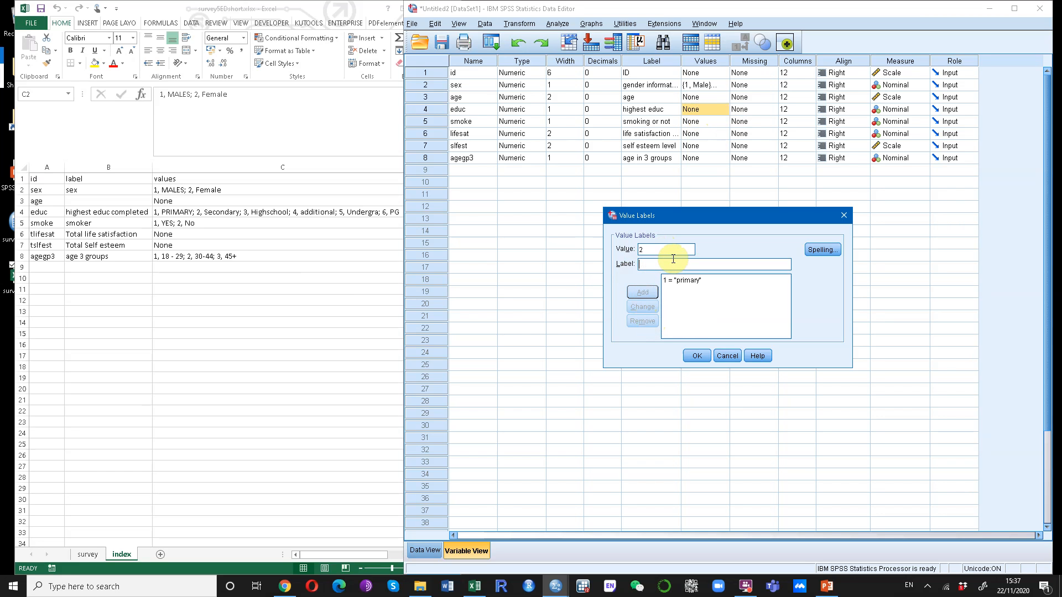
{"action": "type", "text": "secondary"}
{"action": "left_click", "coordinate": [643, 292]}
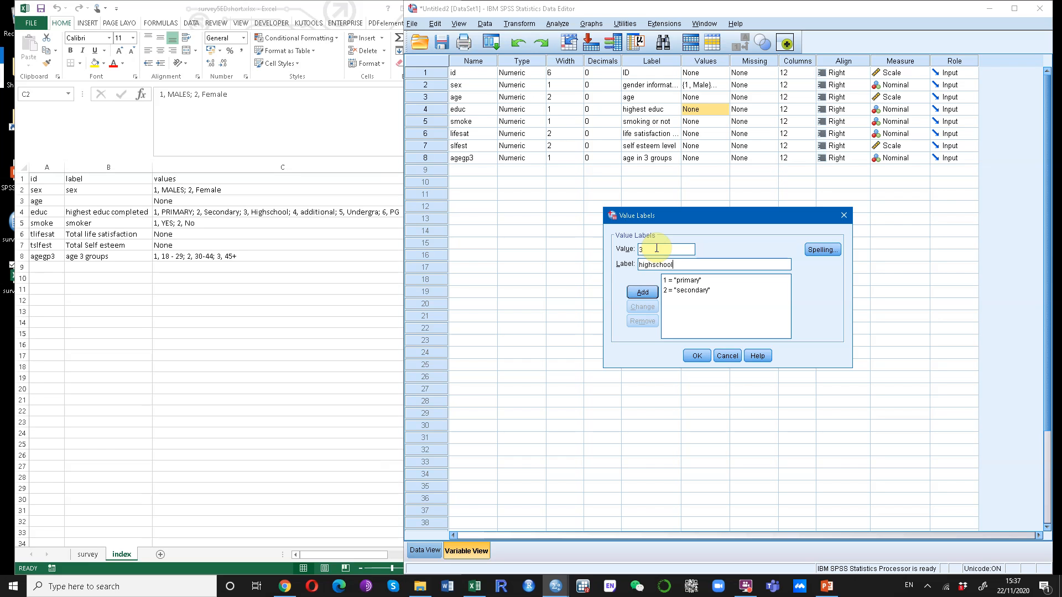
Add educ value labels 3 = highschool, 4 = additional, 5 = UG and 6 = PG, and confirm.
{"action": "left_click", "coordinate": [642, 291]}
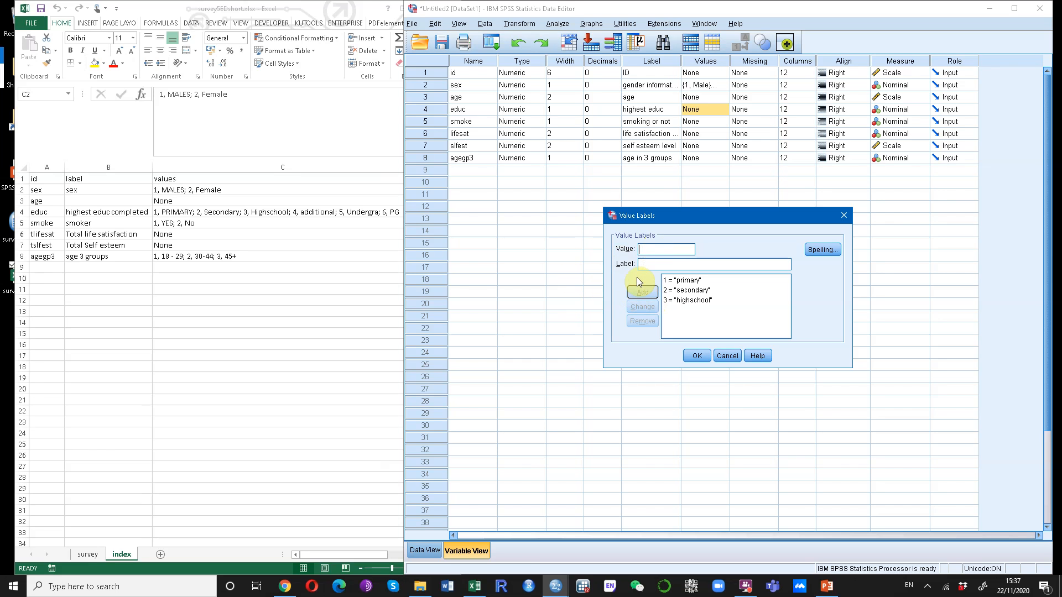
{"action": "type", "text": "4"}
{"action": "left_click", "coordinate": [642, 292]}
{"action": "type", "text": "UG"}
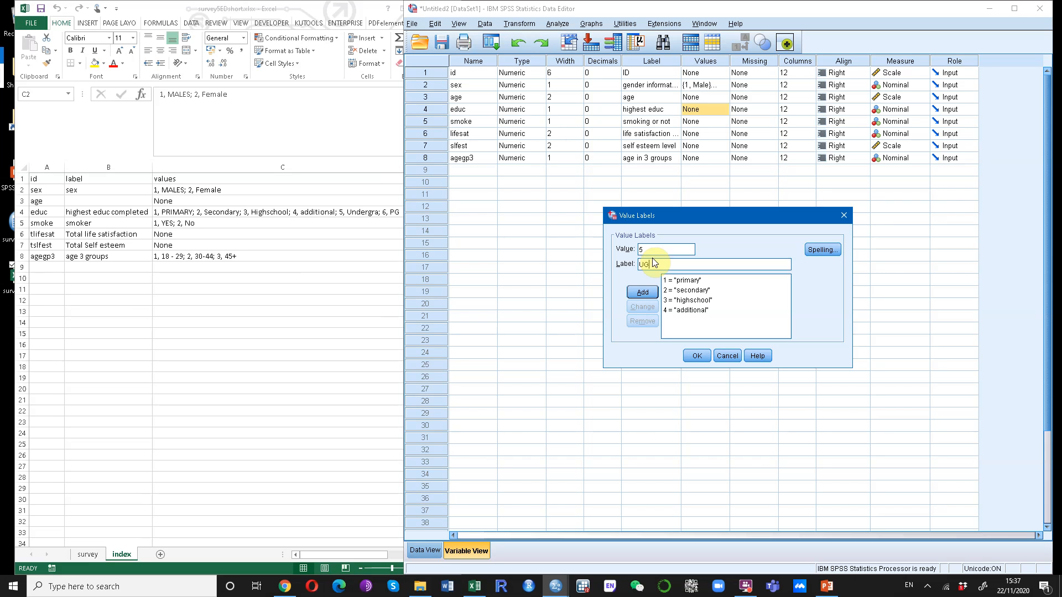
{"action": "left_click", "coordinate": [642, 292]}
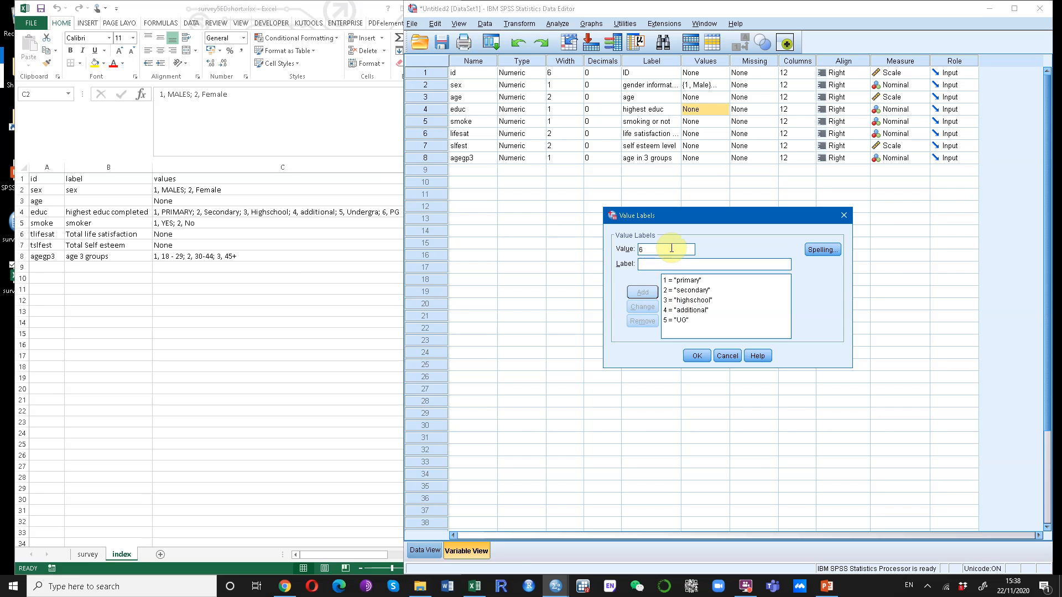
{"action": "type", "text": "PG"}
{"action": "left_click", "coordinate": [642, 292]}
{"action": "left_click", "coordinate": [696, 356]}
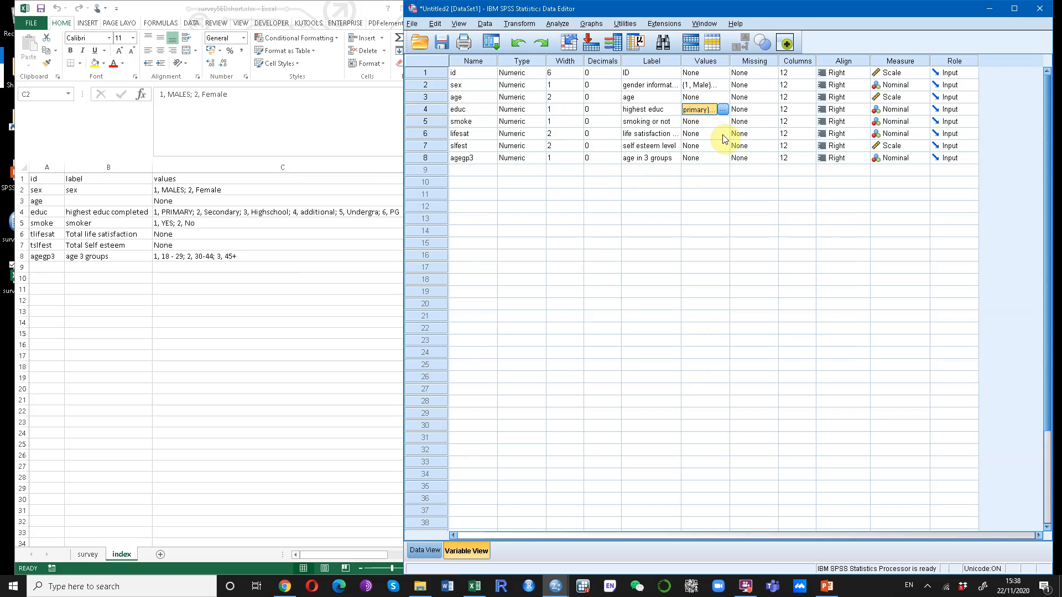
Define value labels for smoke: 1 = Yes and 2 = No.
{"action": "left_click", "coordinate": [693, 122]}
{"action": "left_click", "coordinate": [723, 121]}
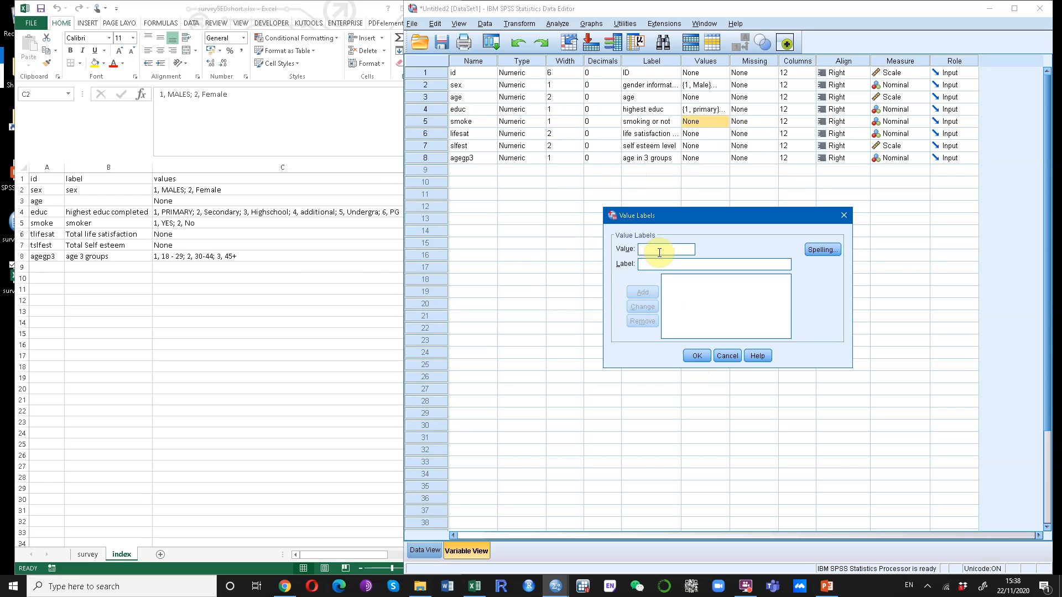
{"action": "type", "text": "Yes"}
{"action": "left_click", "coordinate": [642, 292]}
{"action": "type", "text": "No"}
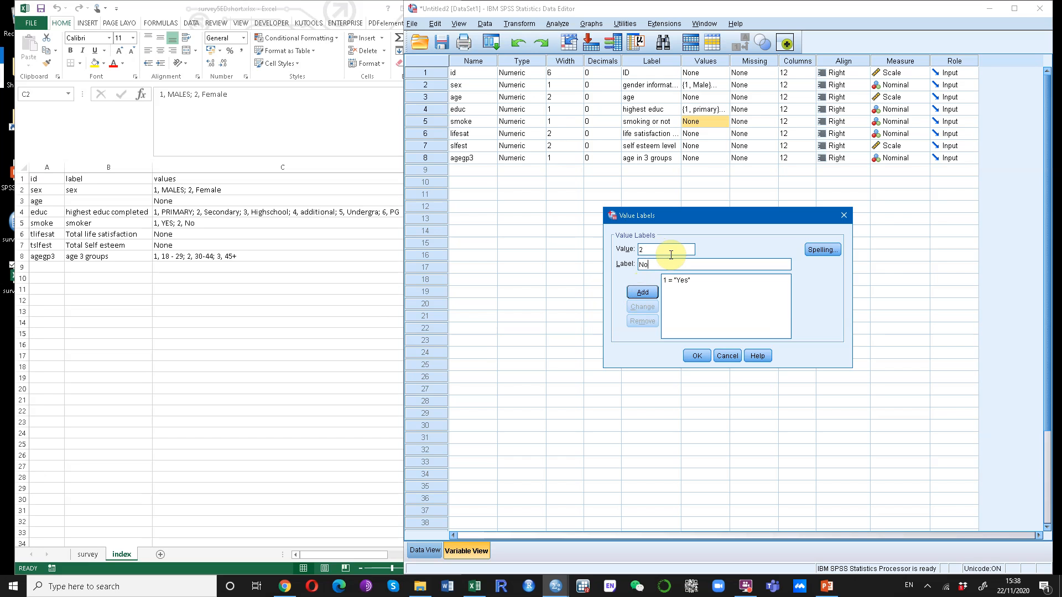
{"action": "left_click", "coordinate": [697, 356]}
Define value labels for agegp3: 1 = 18-29, 2 = 30-44 and 3 = 45+.
{"action": "left_click", "coordinate": [700, 135]}
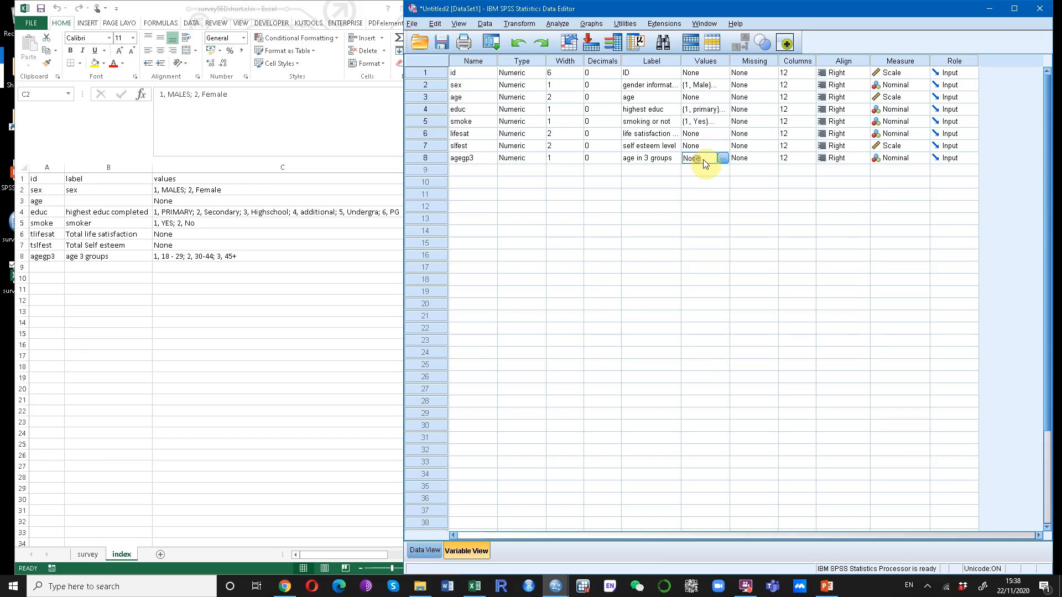
{"action": "left_click", "coordinate": [723, 159]}
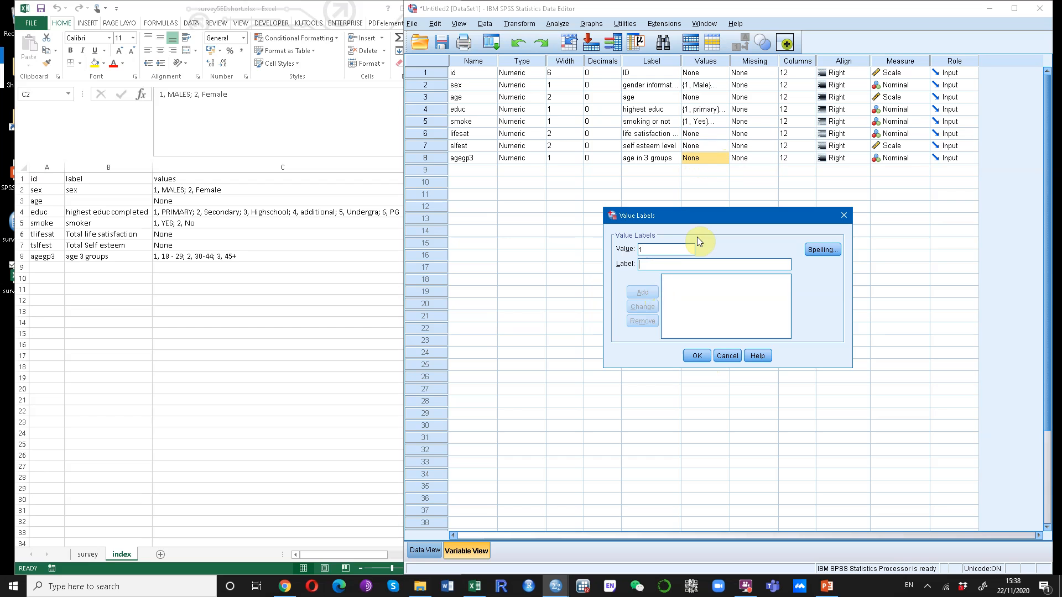
{"action": "key", "text": "Tab"}
{"action": "type", "text": "18-29"}
{"action": "left_click", "coordinate": [648, 295]}
{"action": "type", "text": "2"}
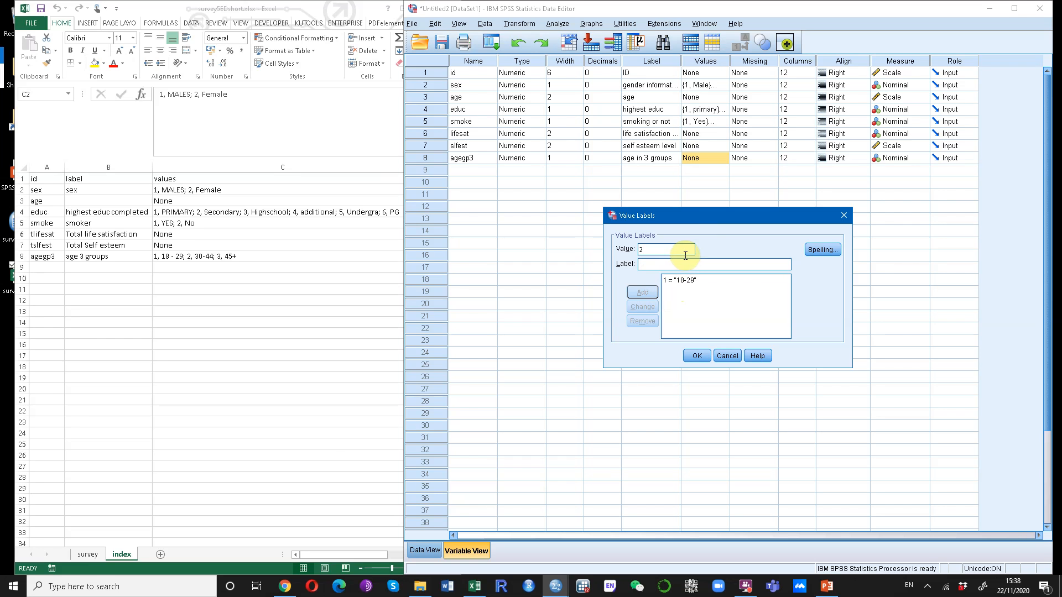
{"action": "left_click", "coordinate": [655, 265]}
{"action": "type", "text": "30"}
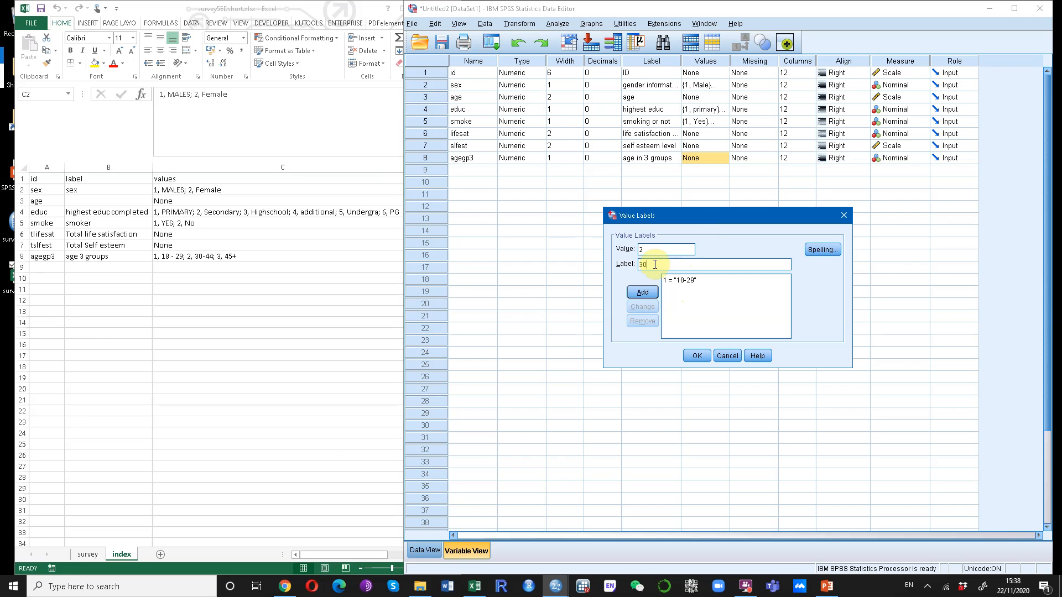
{"action": "type", "text": "-44"}
{"action": "left_click", "coordinate": [643, 292]}
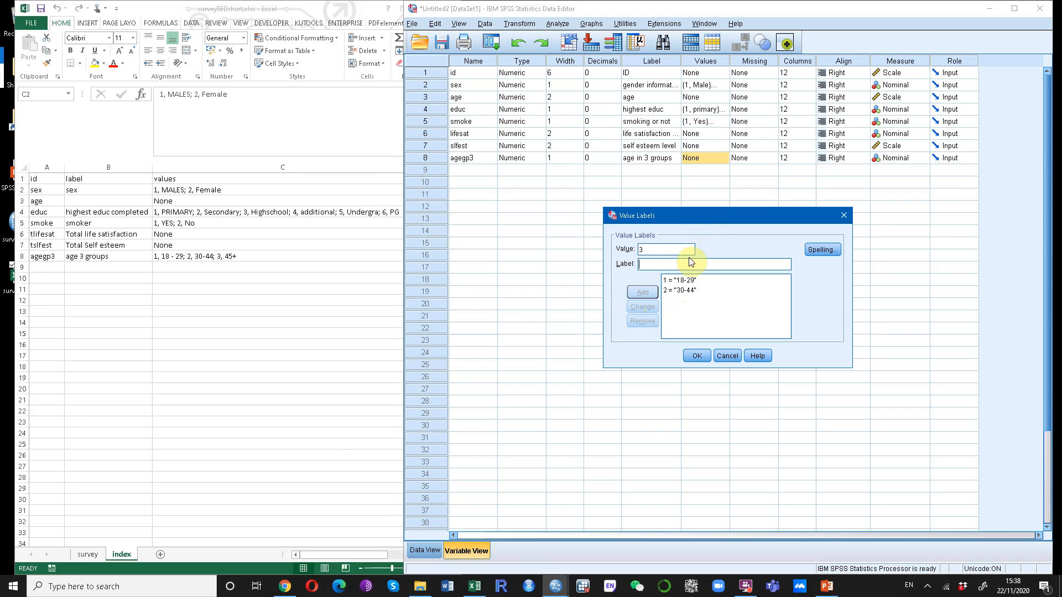
{"action": "left_click", "coordinate": [690, 260]}
{"action": "type", "text": "45+"}
{"action": "left_click", "coordinate": [642, 292]}
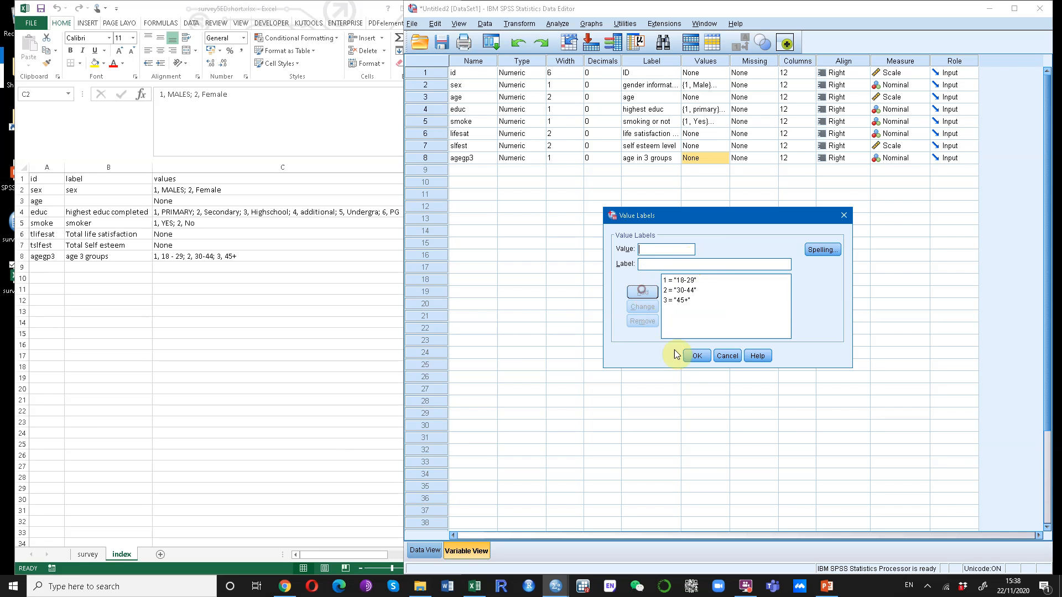
{"action": "left_click", "coordinate": [695, 357]}
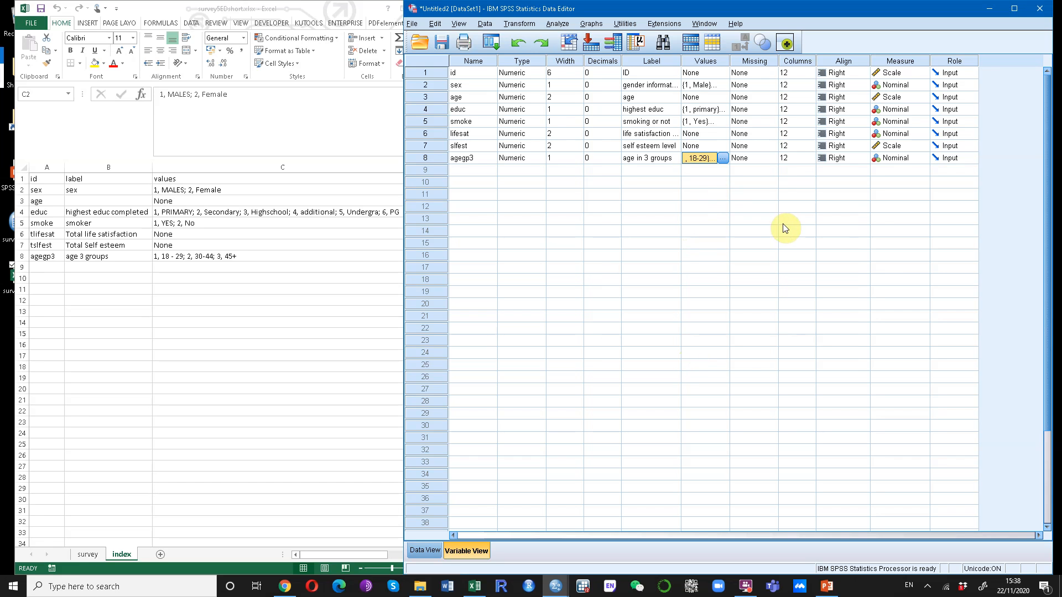
Switch back to the survey data sheet in the spreadsheet.
{"action": "left_click", "coordinate": [761, 62]}
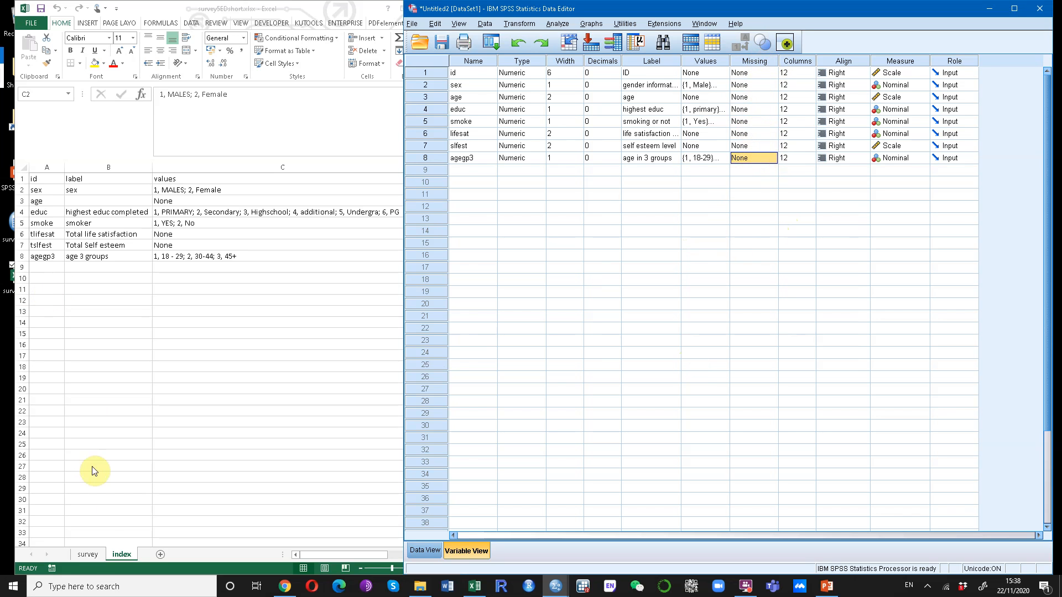
{"action": "left_click", "coordinate": [89, 550]}
{"action": "left_click", "coordinate": [87, 554]}
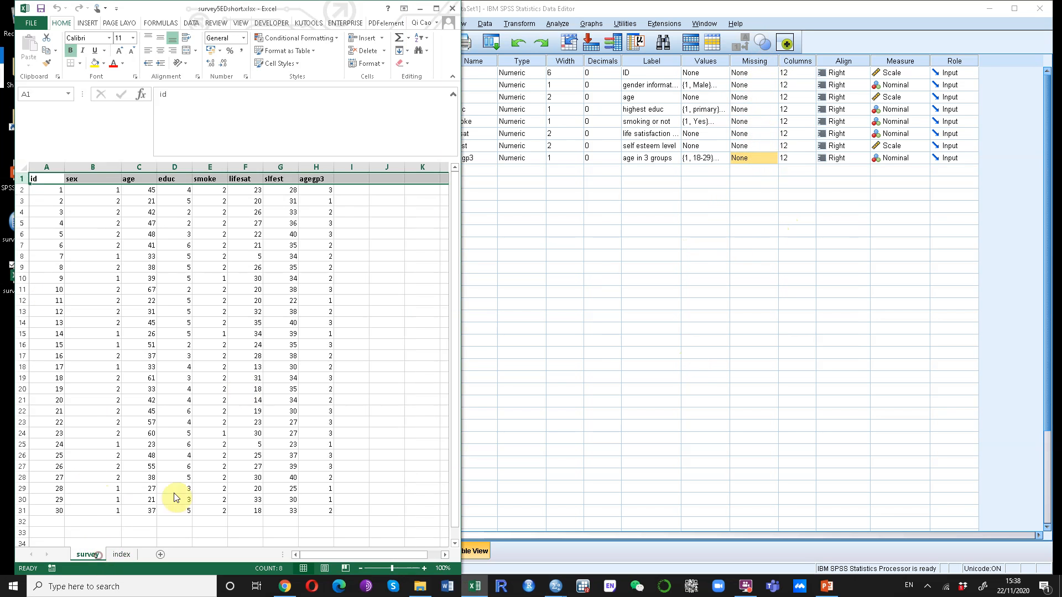
Clear the lifesat value for case 17 in the spreadsheet, then undo the deletion.
{"action": "left_click", "coordinate": [247, 370]}
{"action": "key", "text": "BackSpace"}
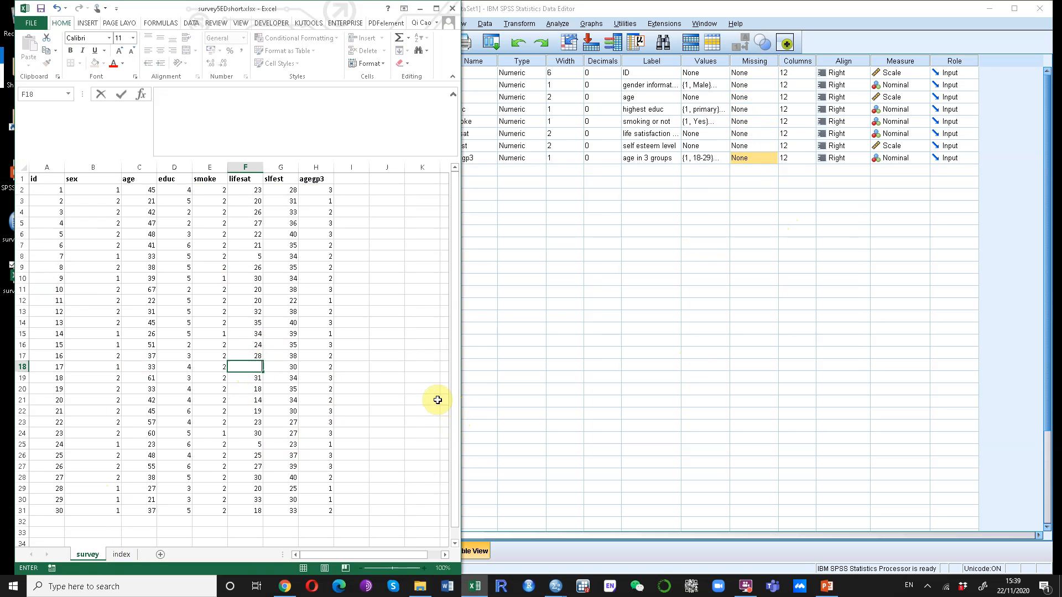
{"action": "left_click", "coordinate": [352, 388]}
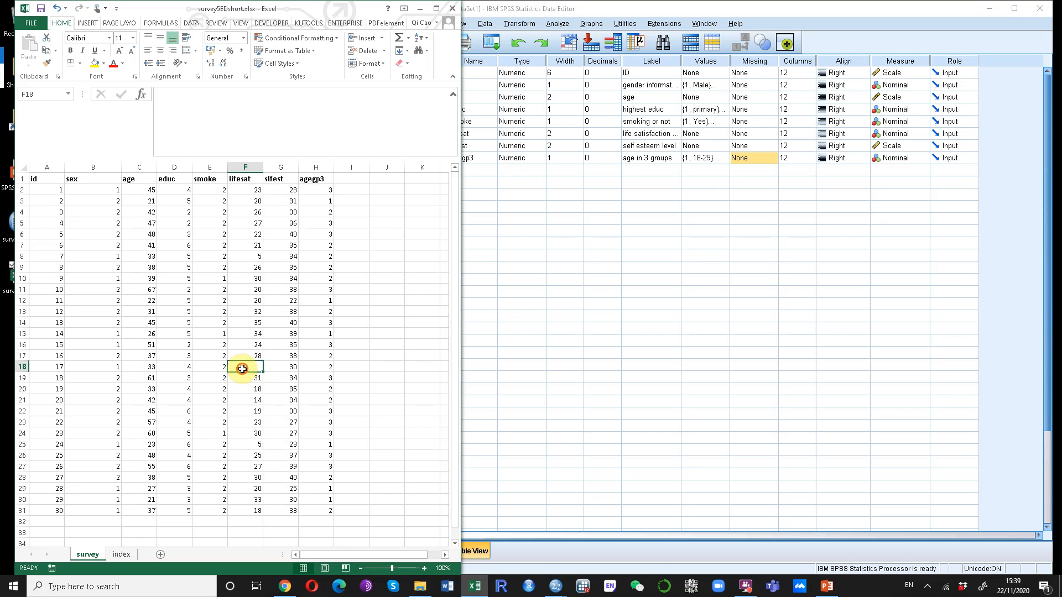
{"action": "left_click", "coordinate": [56, 8]}
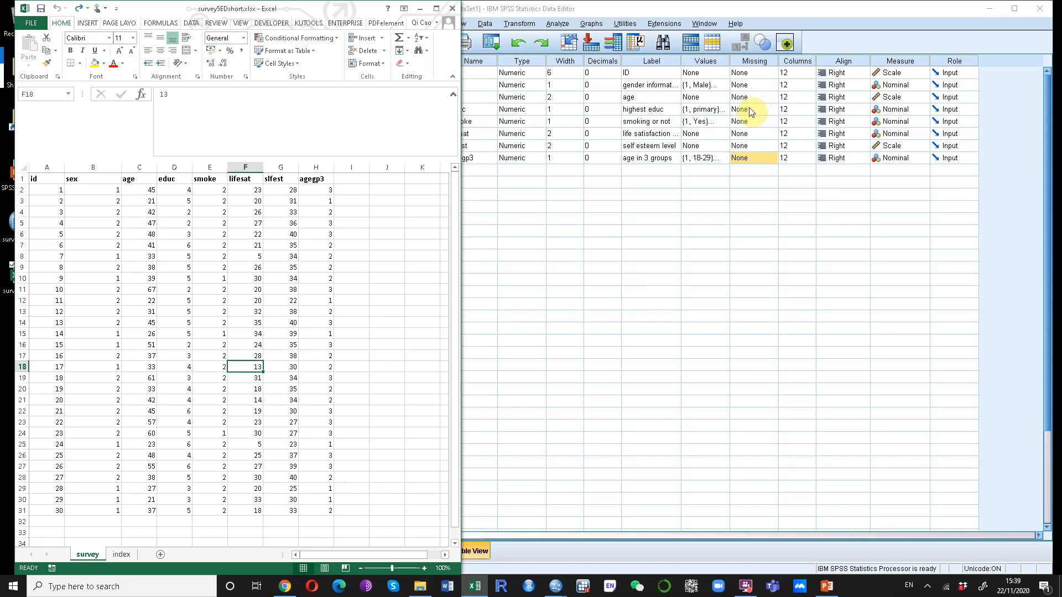
Enter 999 as the lifesat value for case 17 in the spreadsheet, then undo the entry.
{"action": "left_click", "coordinate": [280, 398]}
{"action": "left_click", "coordinate": [236, 369]}
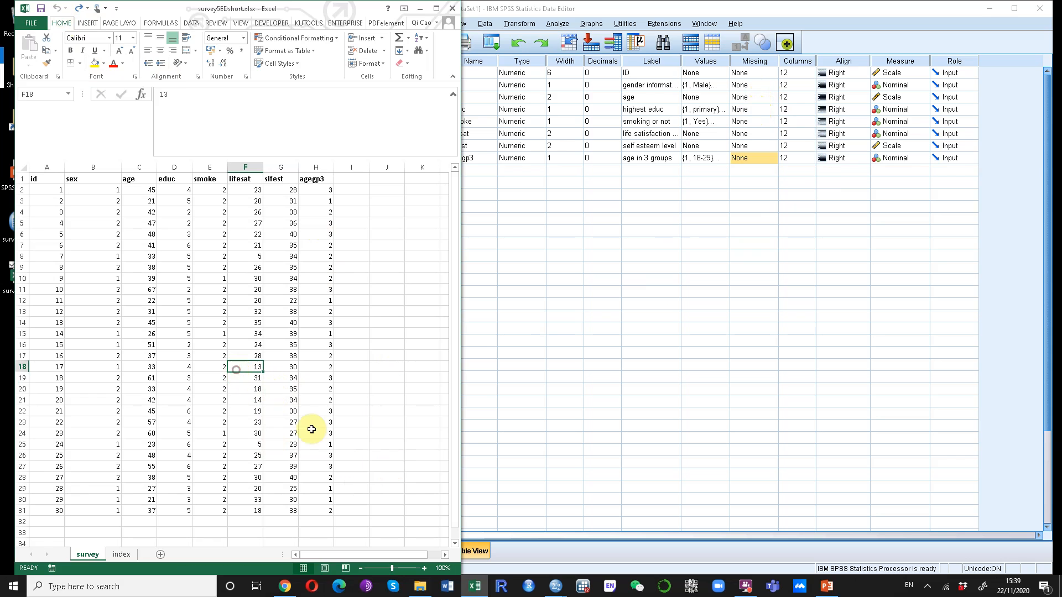
{"action": "type", "text": "999"}
{"action": "left_click", "coordinate": [281, 399]}
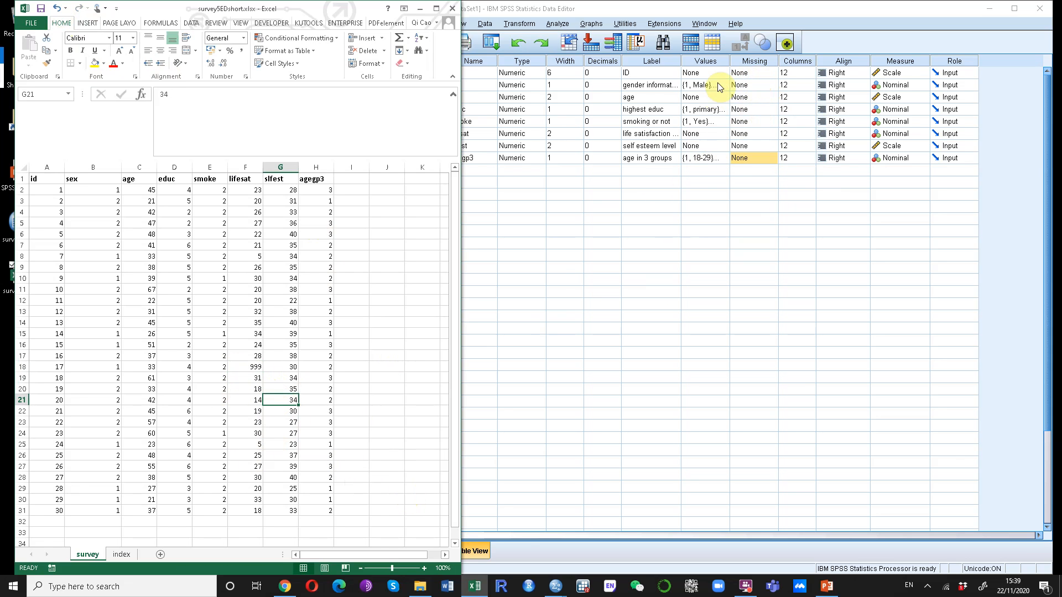
{"action": "left_click", "coordinate": [242, 368]}
{"action": "left_click", "coordinate": [56, 9]}
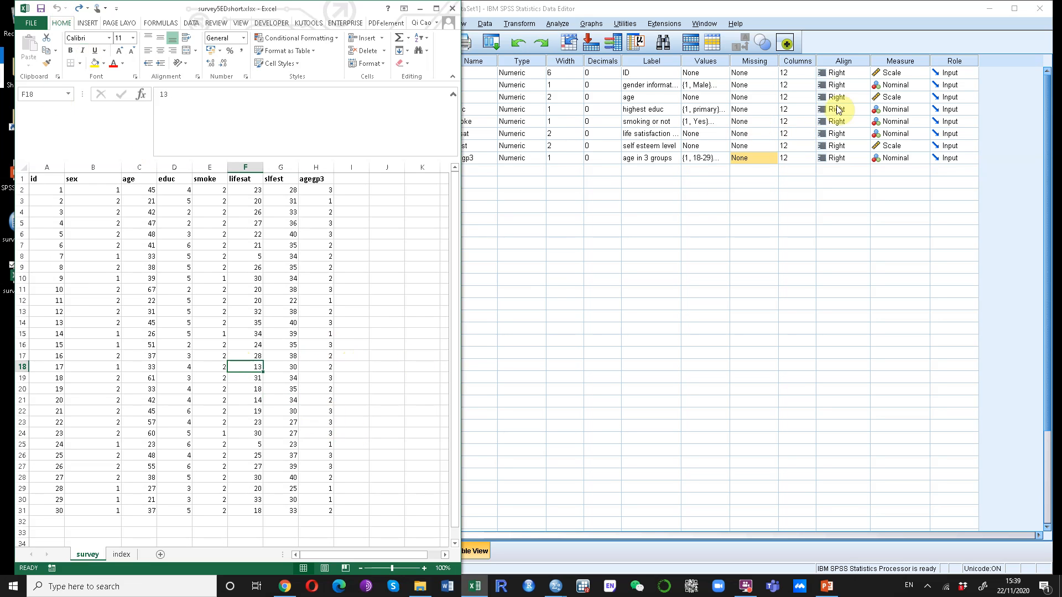
Switch to the SPSS editor and review the imported cases in Data View before returning to Variable View.
{"action": "left_click", "coordinate": [834, 230]}
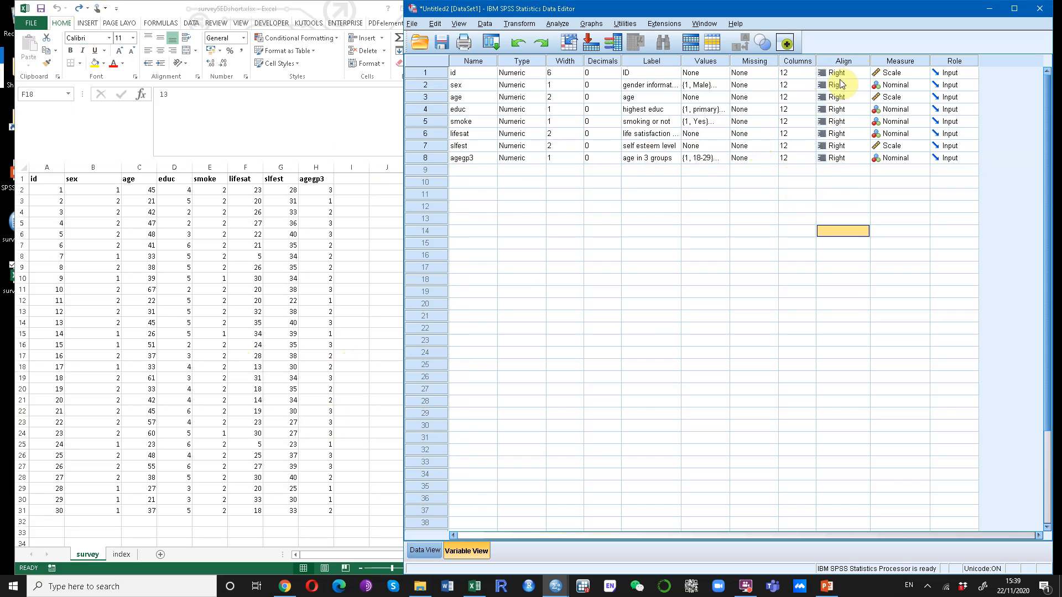
{"action": "left_click", "coordinate": [421, 551]}
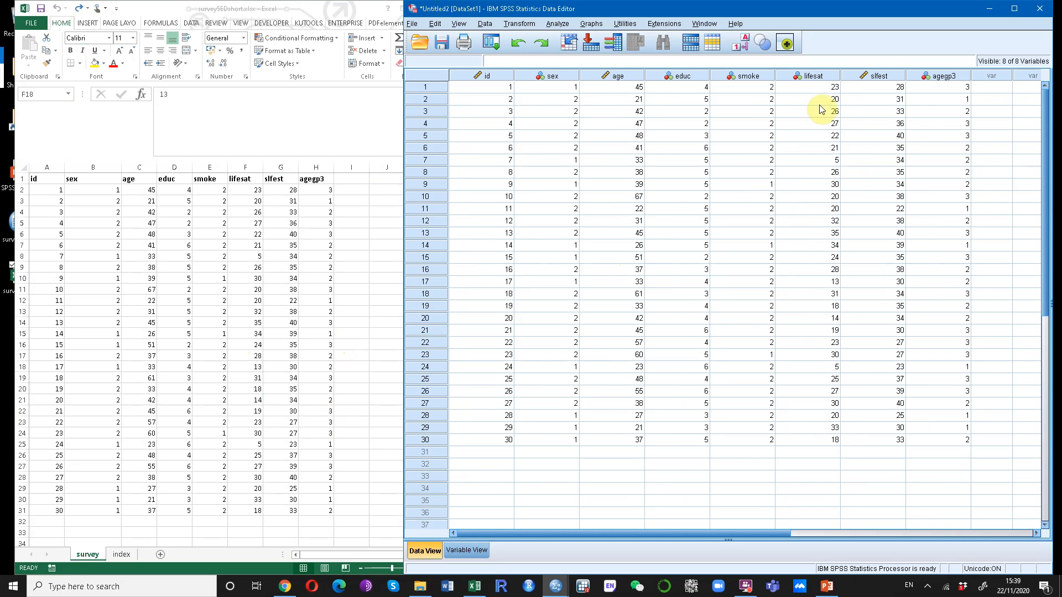
{"action": "left_click", "coordinate": [480, 550]}
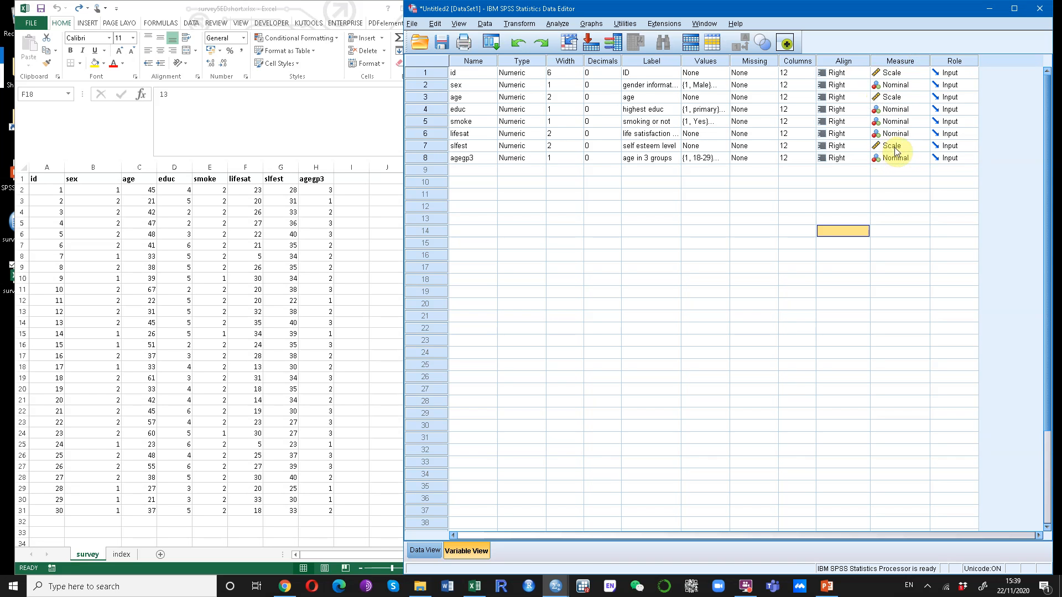
Set the measurement level of lifesat to Scale.
{"action": "left_click_drag", "start_coordinate": [426, 147], "coordinate": [432, 139]}
{"action": "left_click", "coordinate": [433, 144]}
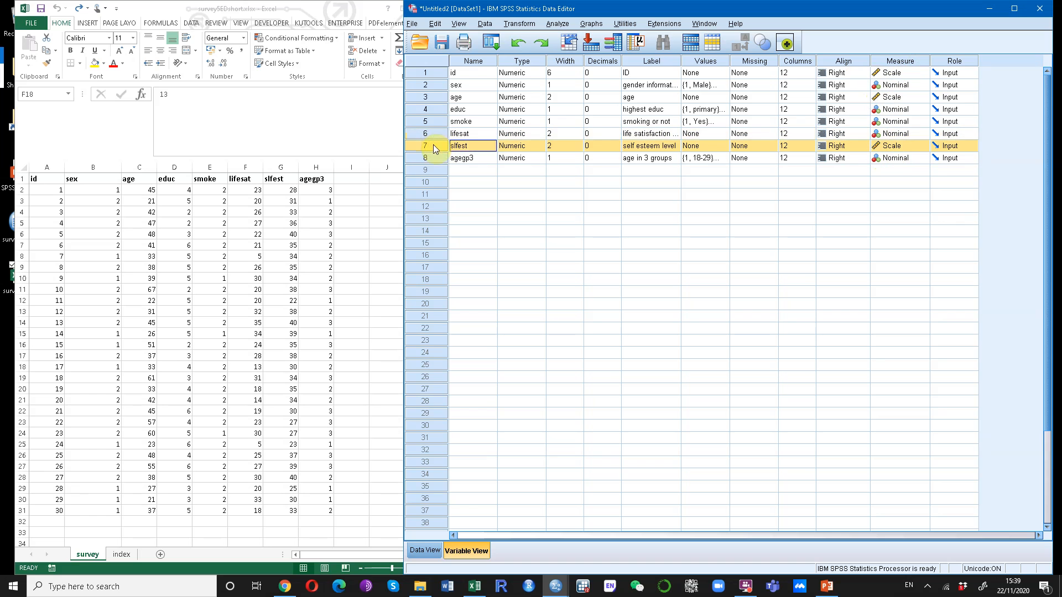
{"action": "left_click", "coordinate": [701, 148]}
{"action": "left_click", "coordinate": [702, 134]}
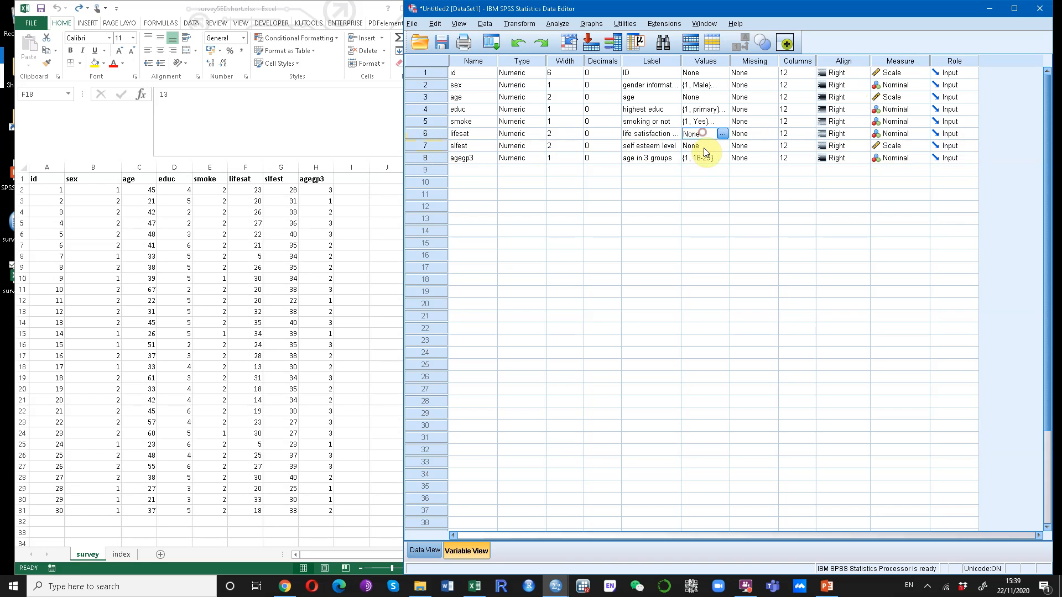
{"action": "left_click", "coordinate": [887, 137]}
{"action": "left_click", "coordinate": [890, 145]}
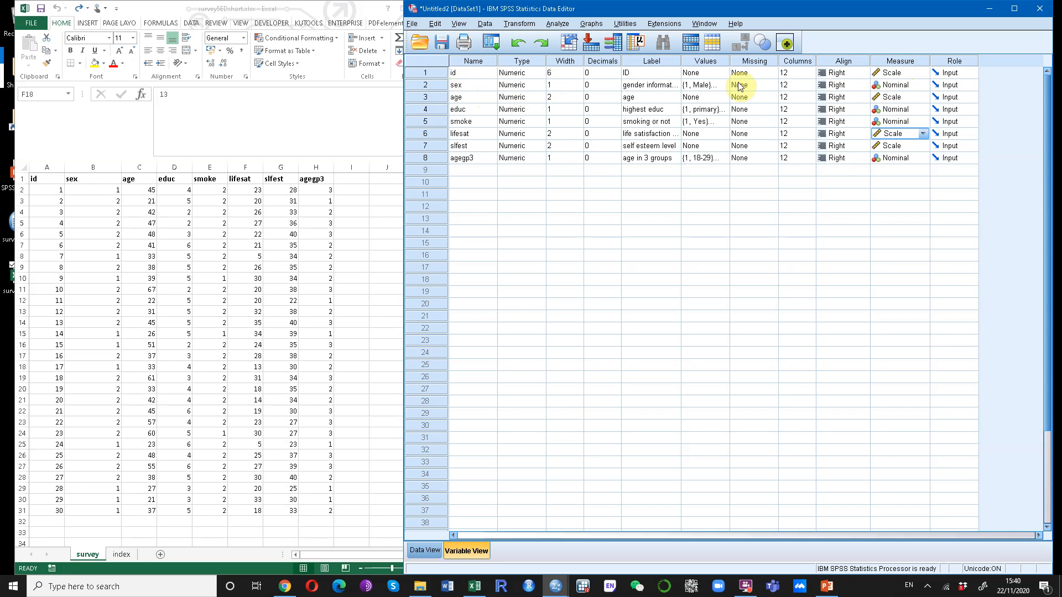
Set educ's measurement level to Ordinal, keeping sex and smoke as Nominal.
{"action": "left_click", "coordinate": [907, 89]}
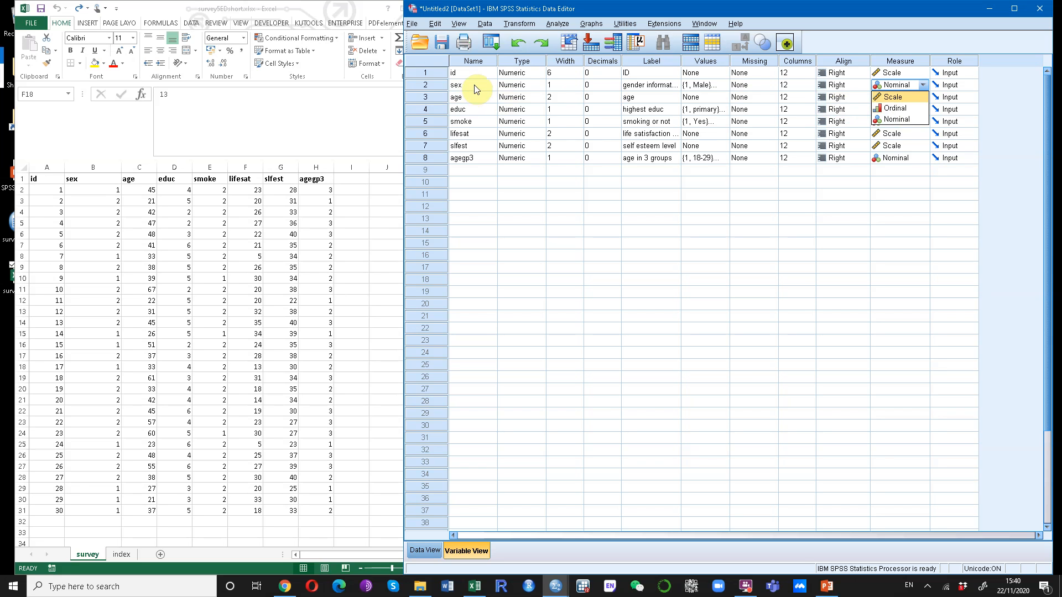
{"action": "left_click", "coordinate": [897, 119]}
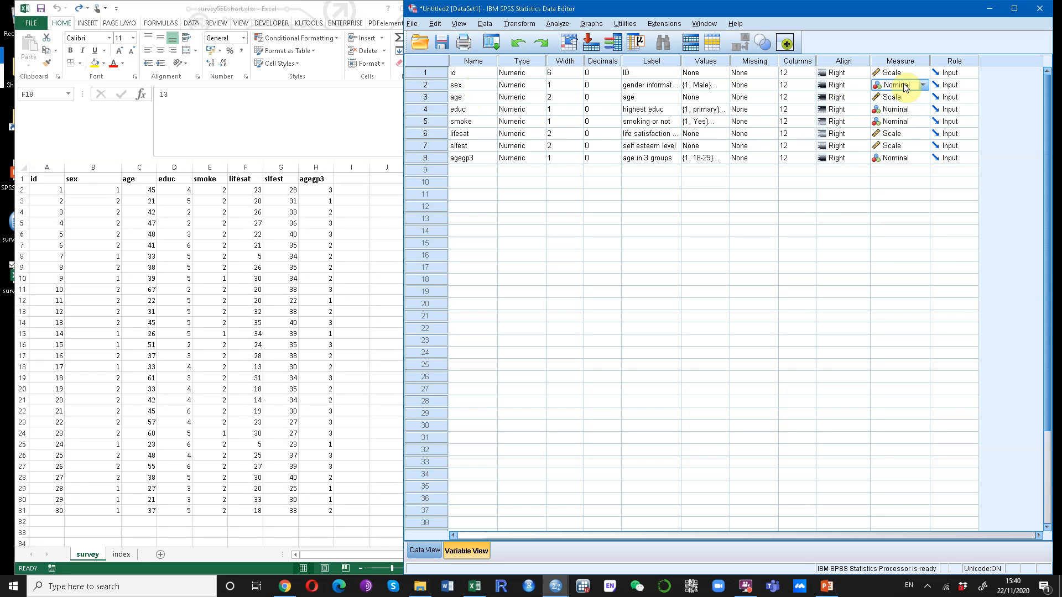
{"action": "left_click", "coordinate": [896, 111]}
{"action": "left_click", "coordinate": [896, 127]}
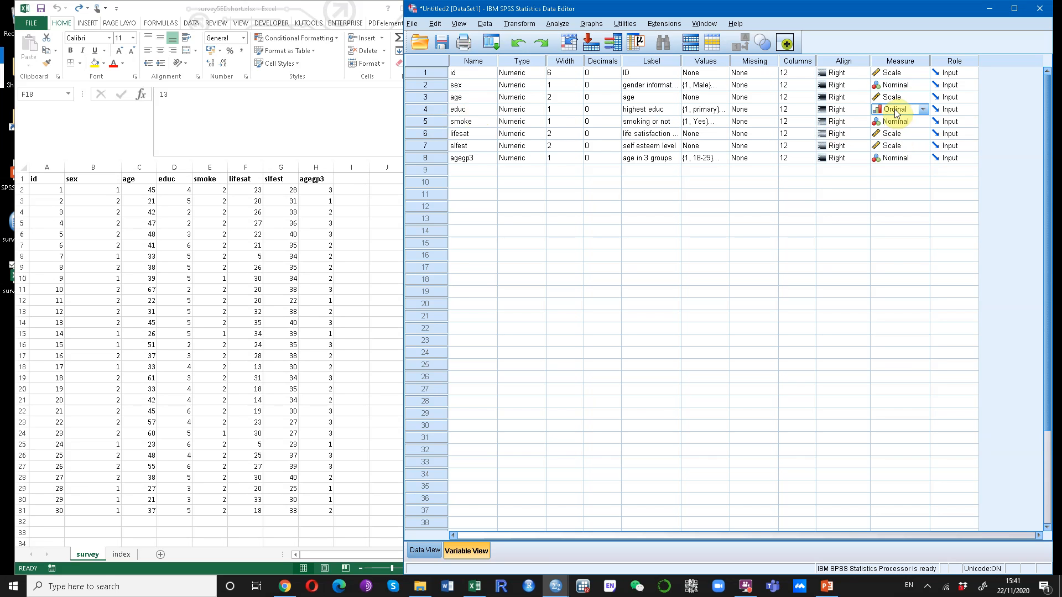
{"action": "left_click", "coordinate": [900, 122]}
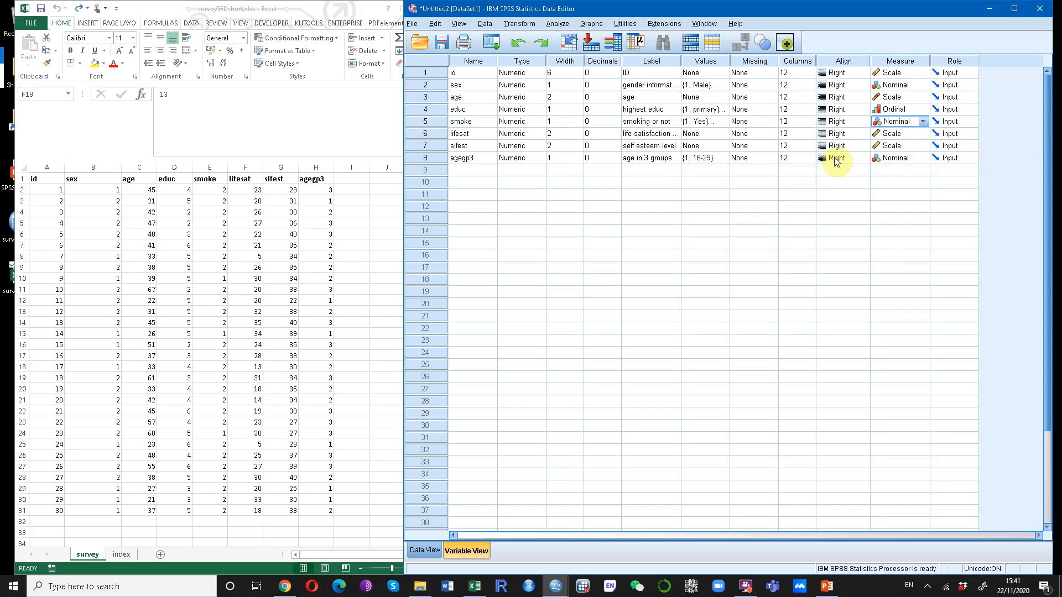
Try setting agegp3's measurement level to Ordinal, then revert it to Nominal.
{"action": "left_click", "coordinate": [895, 158]}
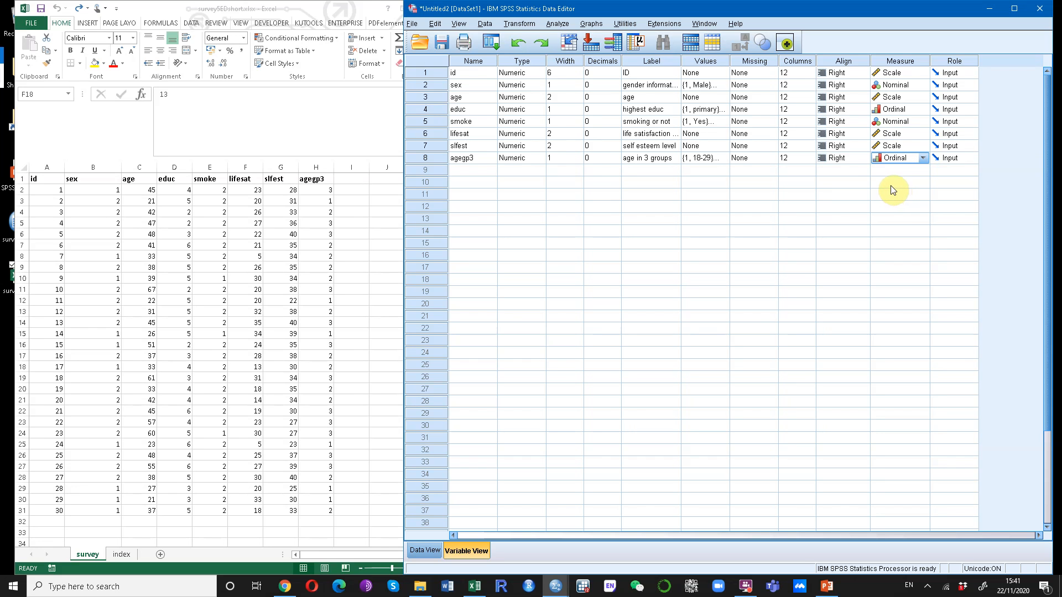
{"action": "left_click", "coordinate": [895, 159]}
{"action": "left_click", "coordinate": [896, 192]}
{"action": "left_click", "coordinate": [896, 173]}
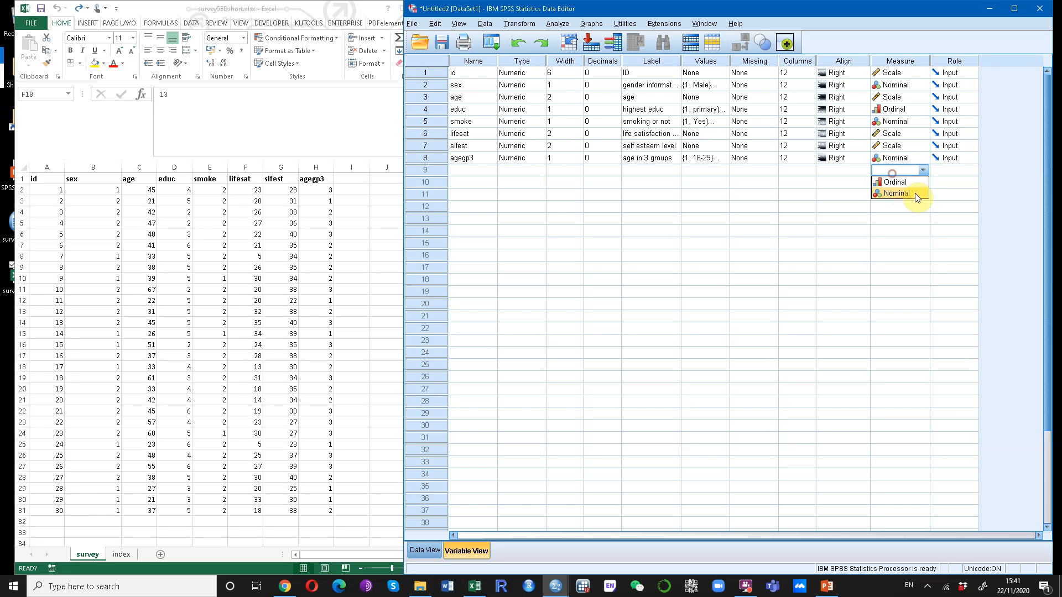
{"action": "left_click", "coordinate": [819, 181]}
{"action": "left_click", "coordinate": [689, 200]}
{"action": "left_click", "coordinate": [485, 196]}
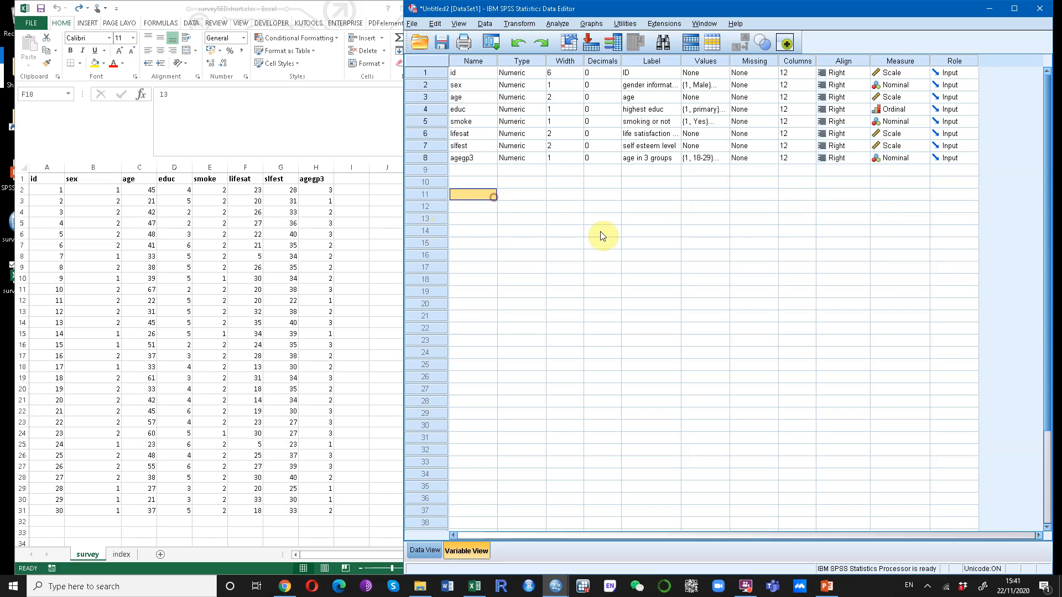
Save the dataset to the Desktop as newdata1 in SPSS Statistics format.
{"action": "left_click", "coordinate": [424, 550]}
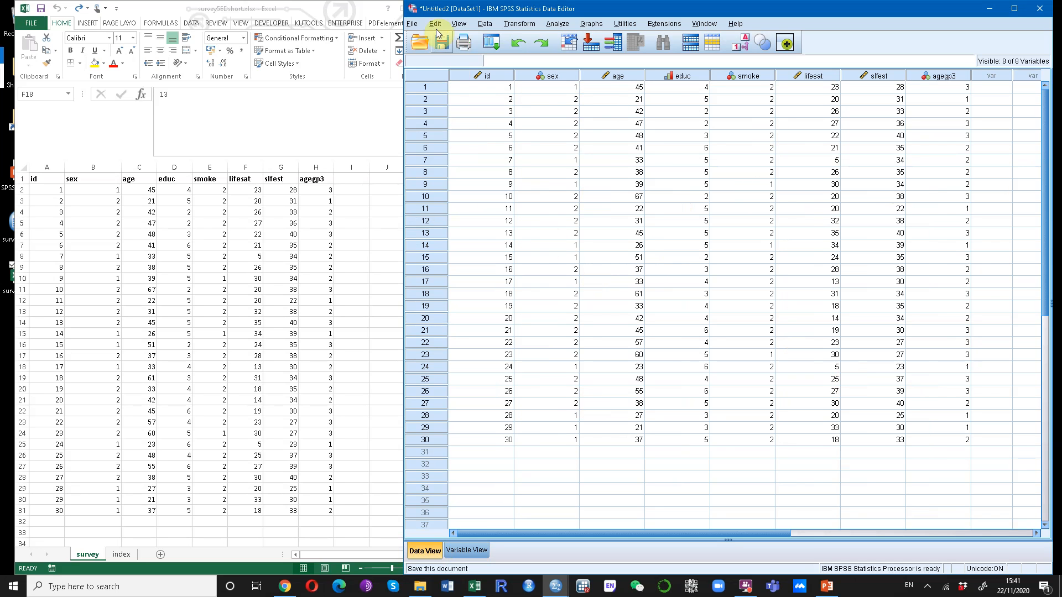
{"action": "left_click", "coordinate": [442, 44]}
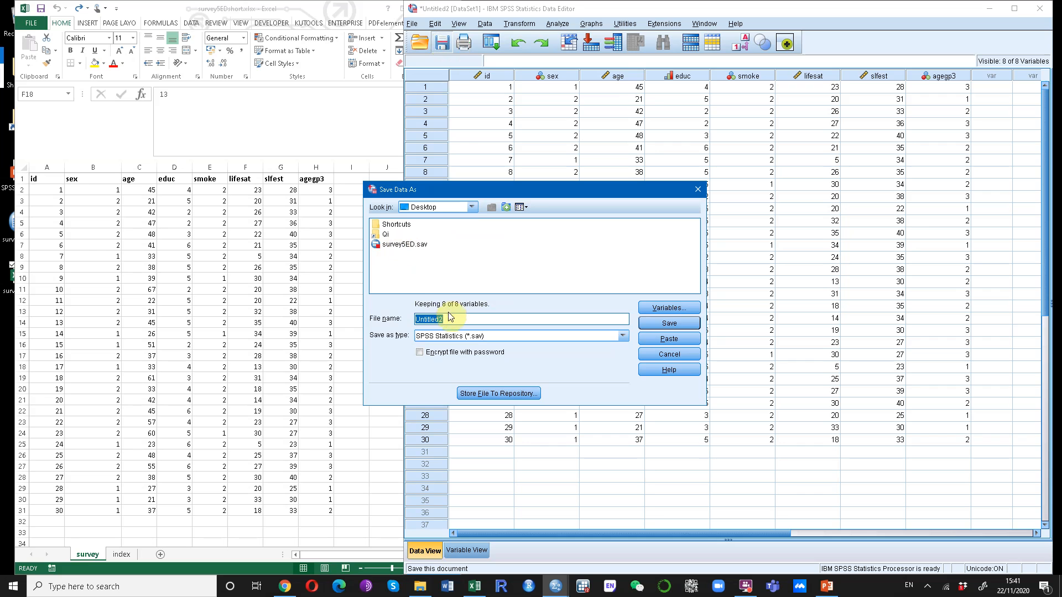
{"action": "type", "text": "f"}
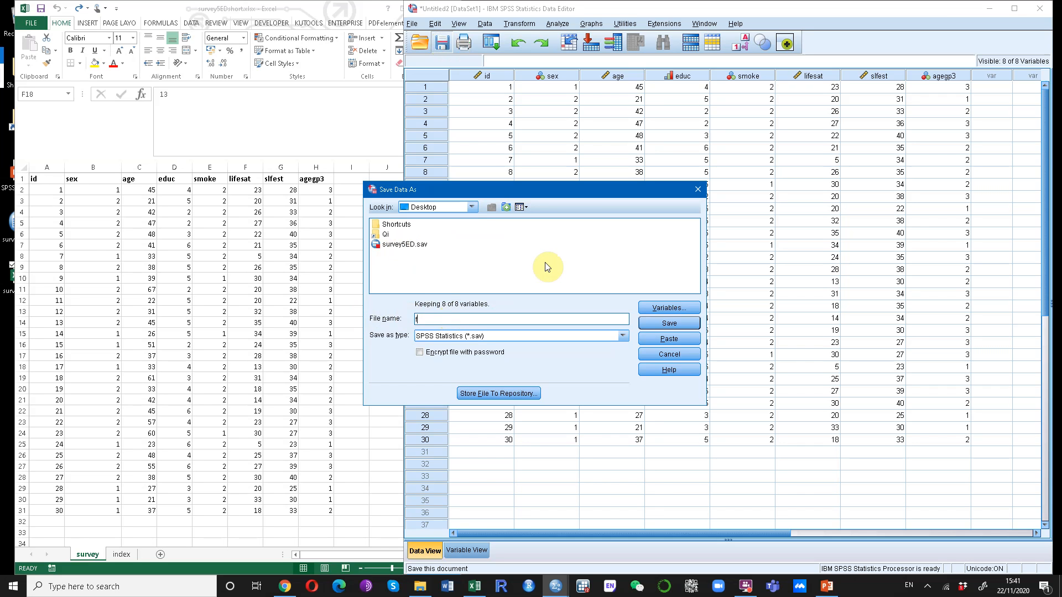
{"action": "type", "text": "newdata1"}
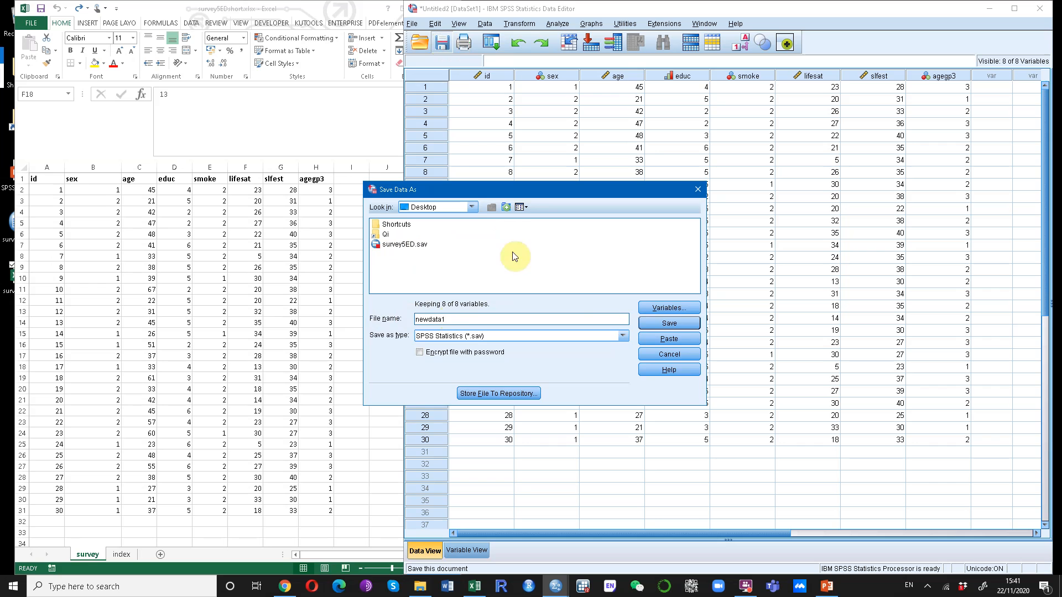
{"action": "left_click", "coordinate": [669, 324]}
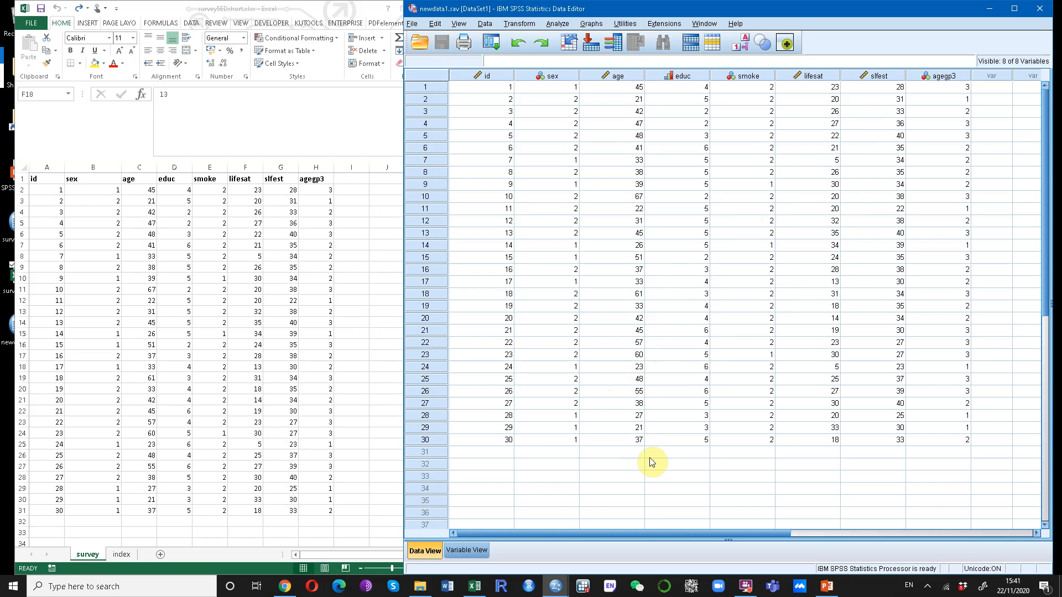
{"action": "left_click", "coordinate": [746, 588]}
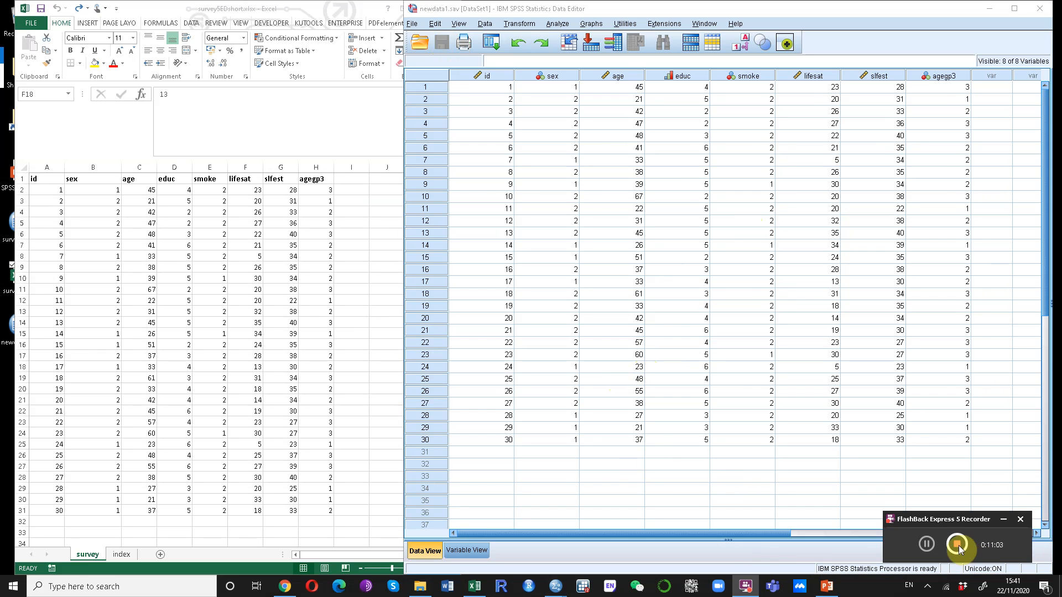